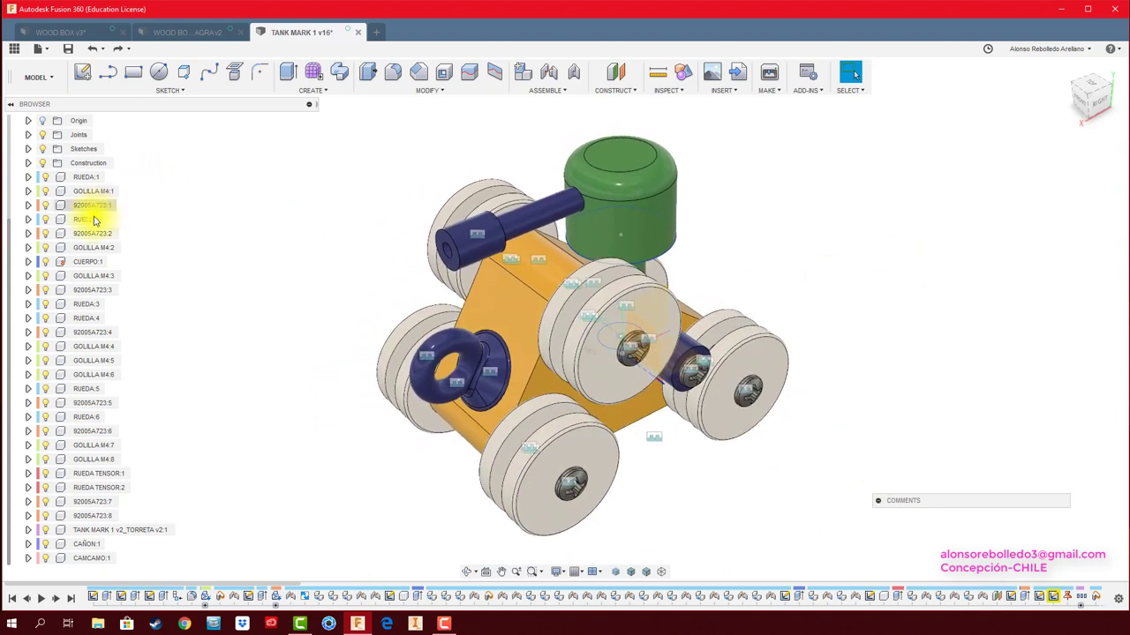
Step: Create a new component under the root TANK MARK assembly and rename it ORUGA
scroll(91, 220, "up", 2)
right_click(99, 121)
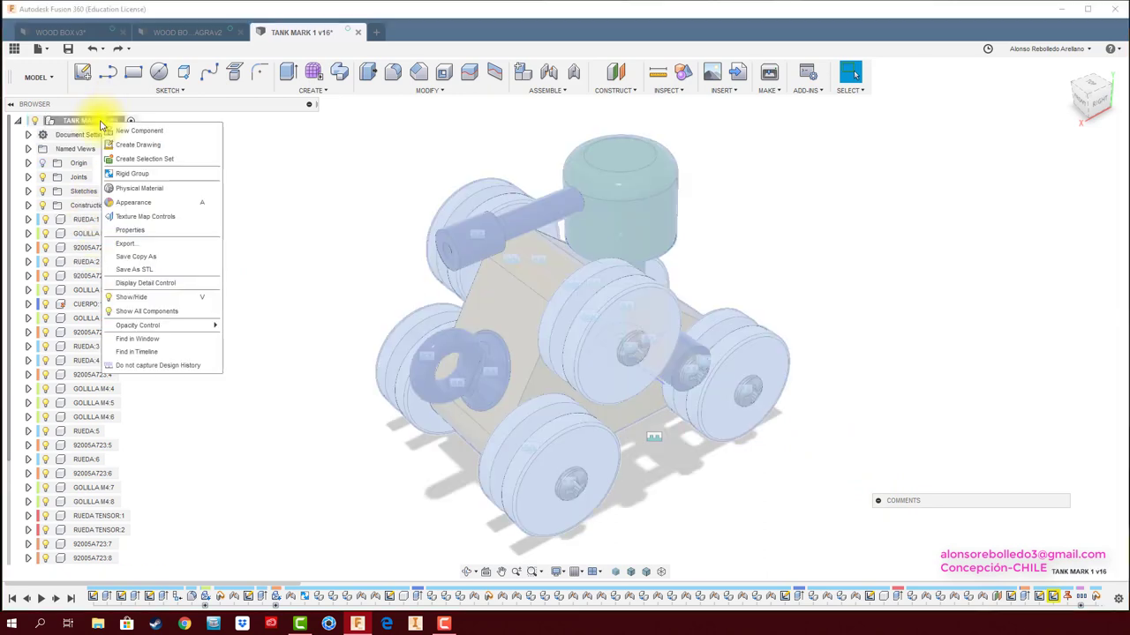
left_click(124, 130)
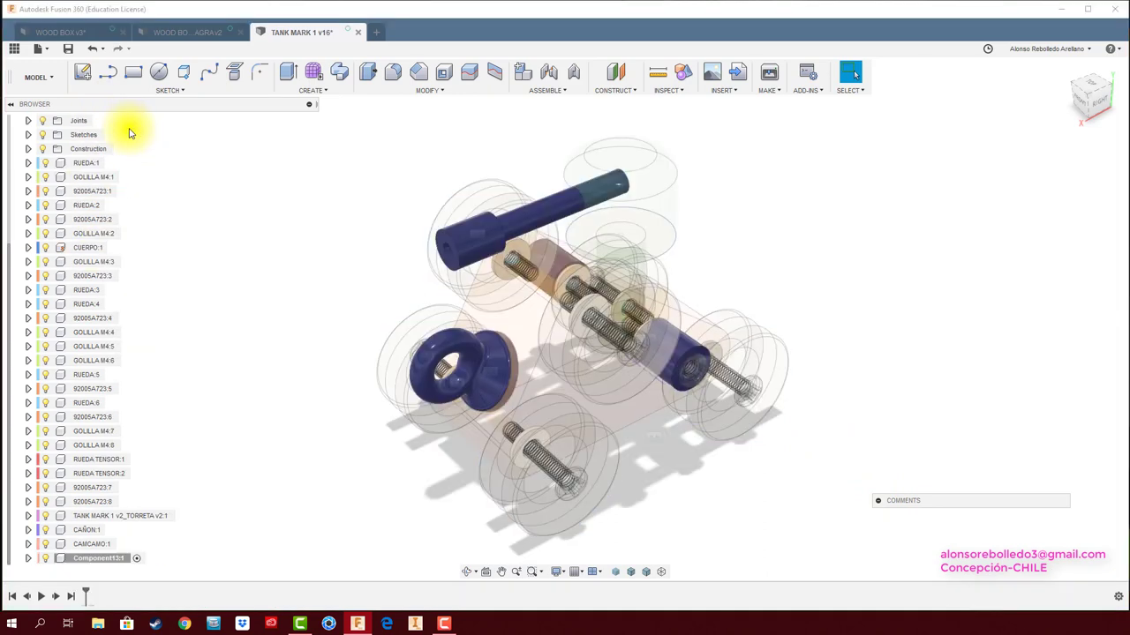
double_click(120, 560)
type("ORUGA")
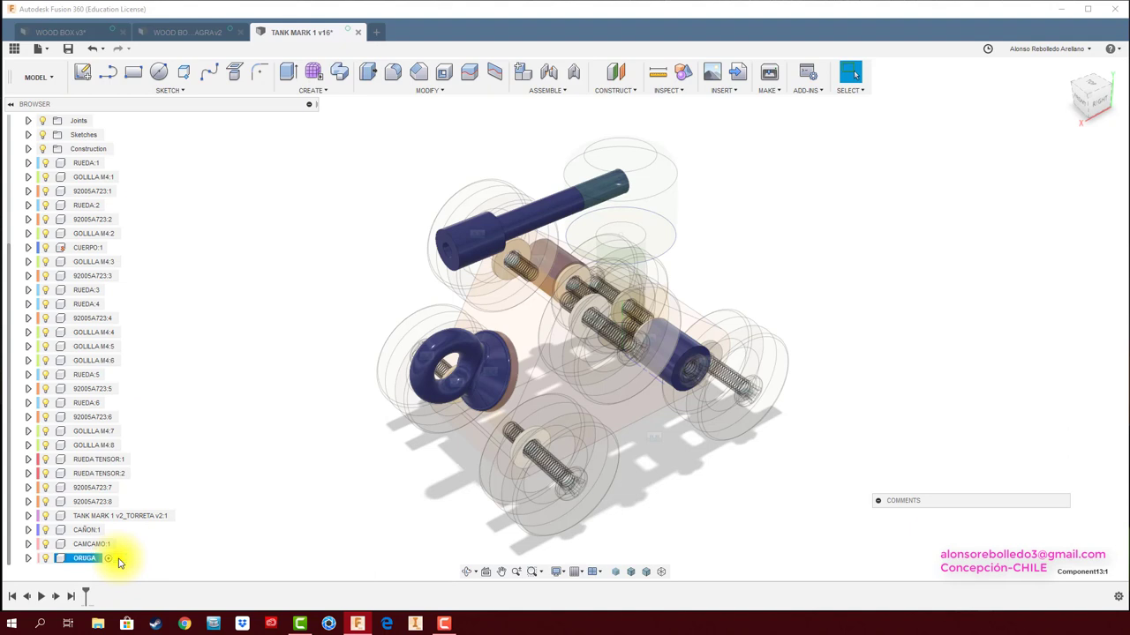
key("Return")
left_click(264, 451)
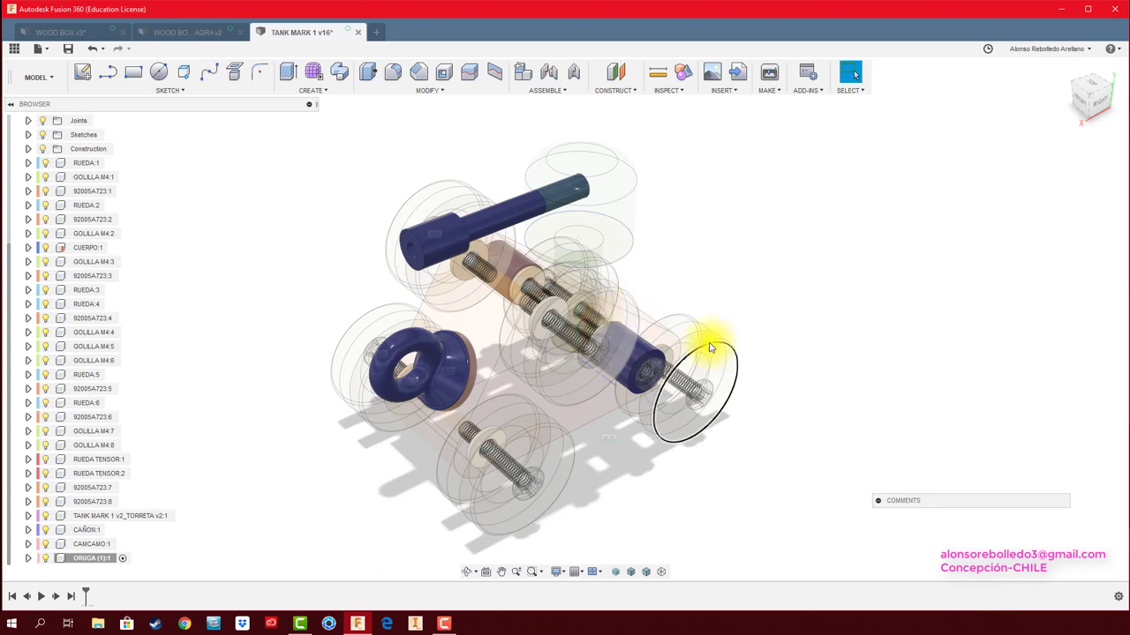
Step: Start a sketch on the front wheel face and trace circles around the left, right and top wheels
left_click(87, 75)
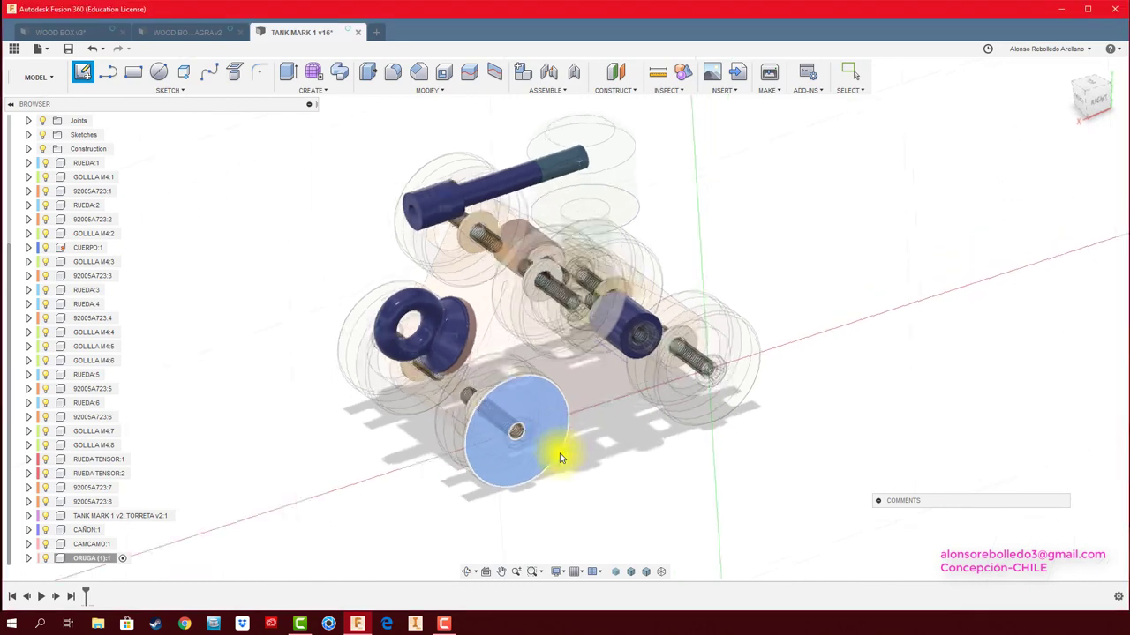
left_click(563, 455)
left_click(159, 71)
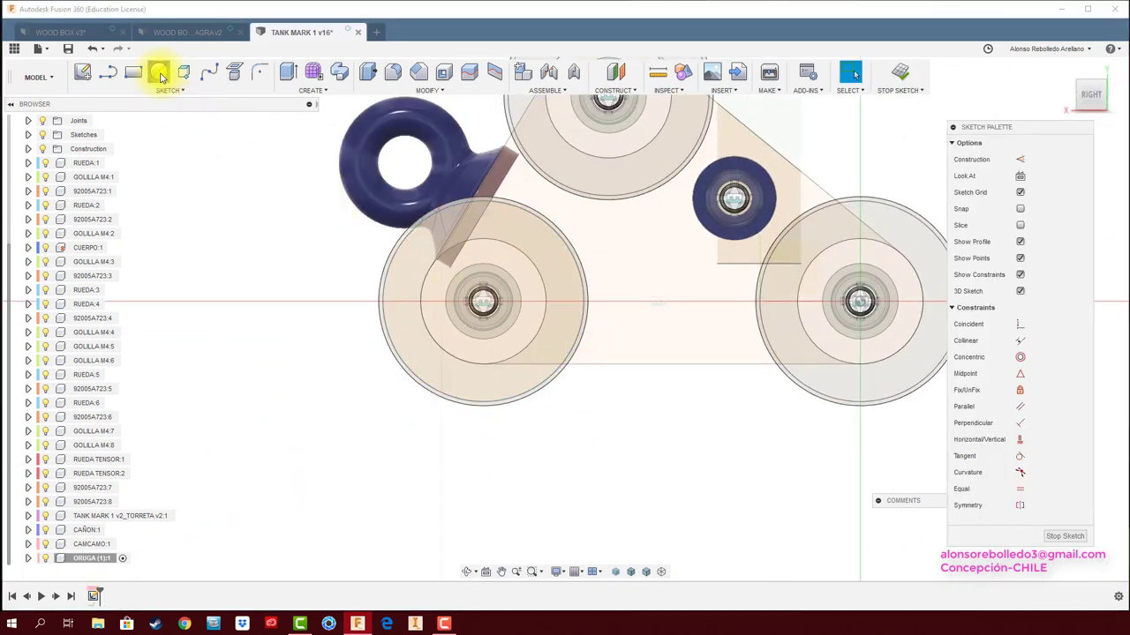
left_click(483, 305)
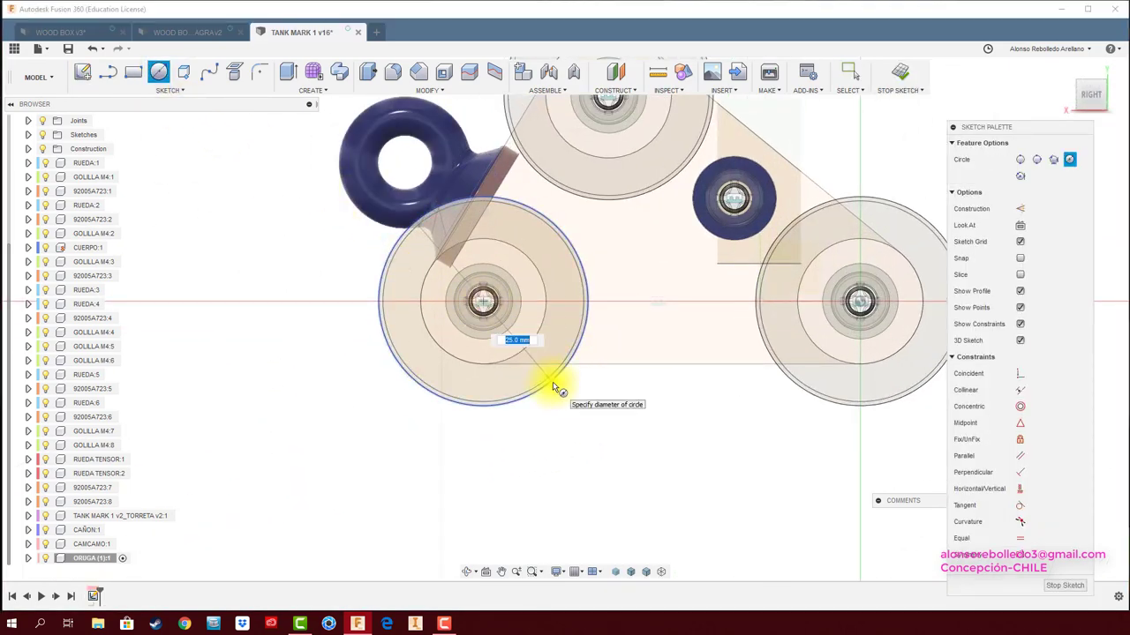
left_click(552, 388)
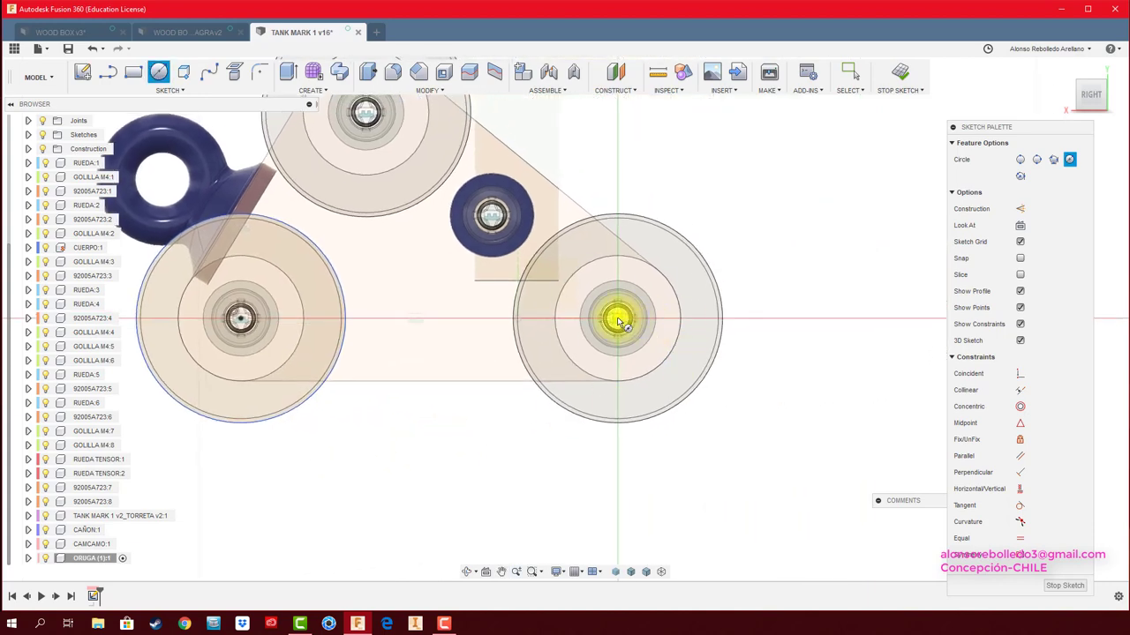
left_click(620, 323)
left_click(651, 409)
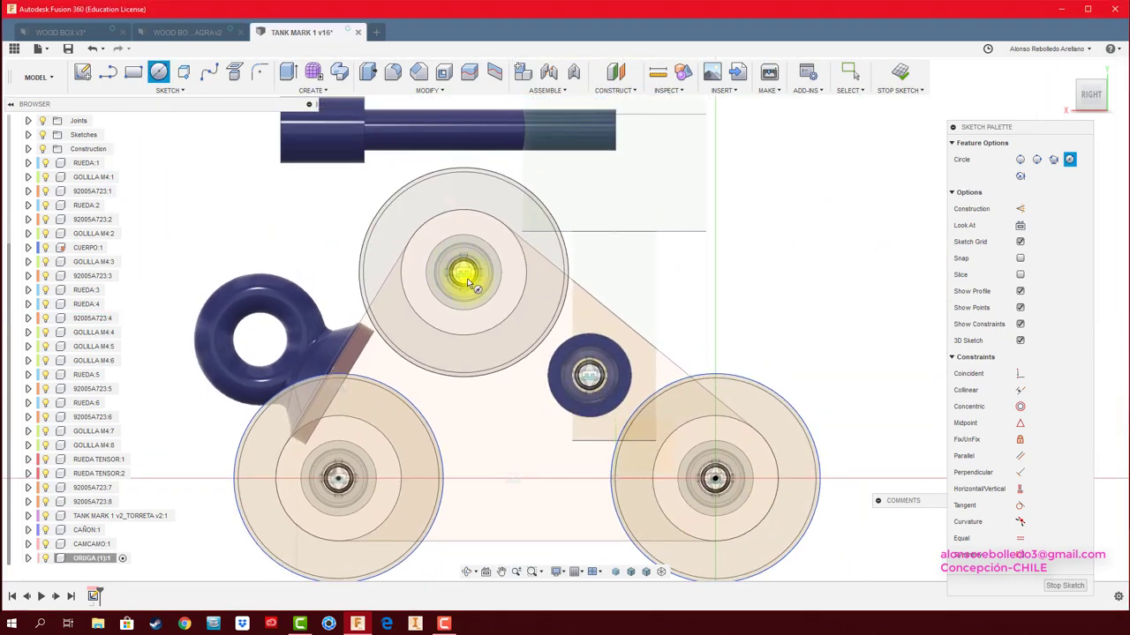
left_click(464, 272)
scroll(454, 267, "up", 3)
left_click(395, 353)
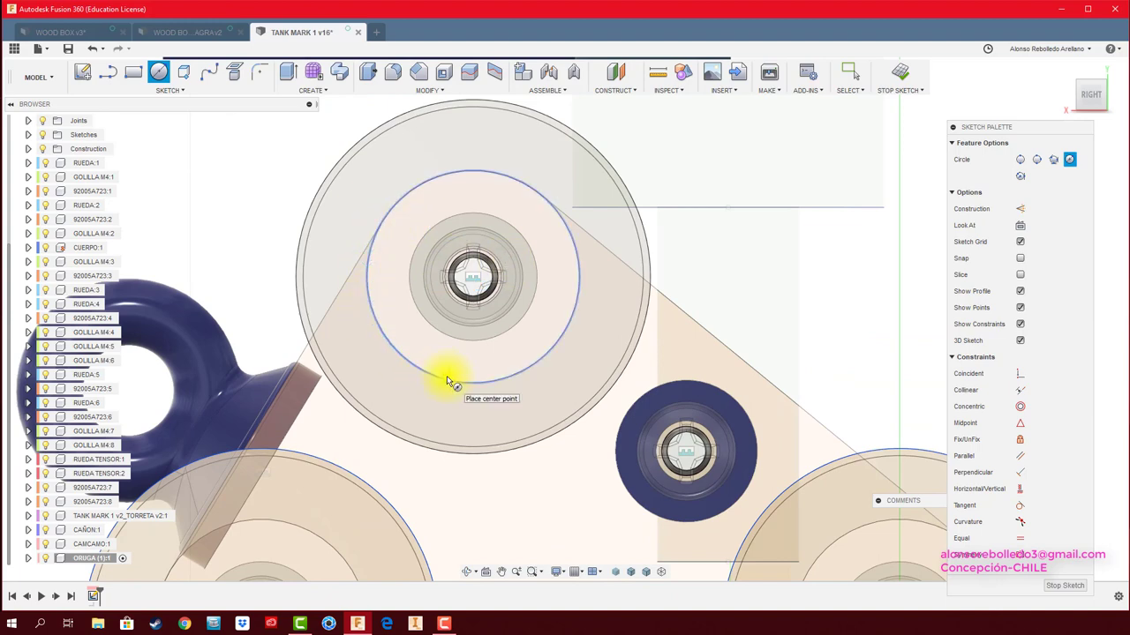
Step: Measure the outer edge of the top wheel
key("i")
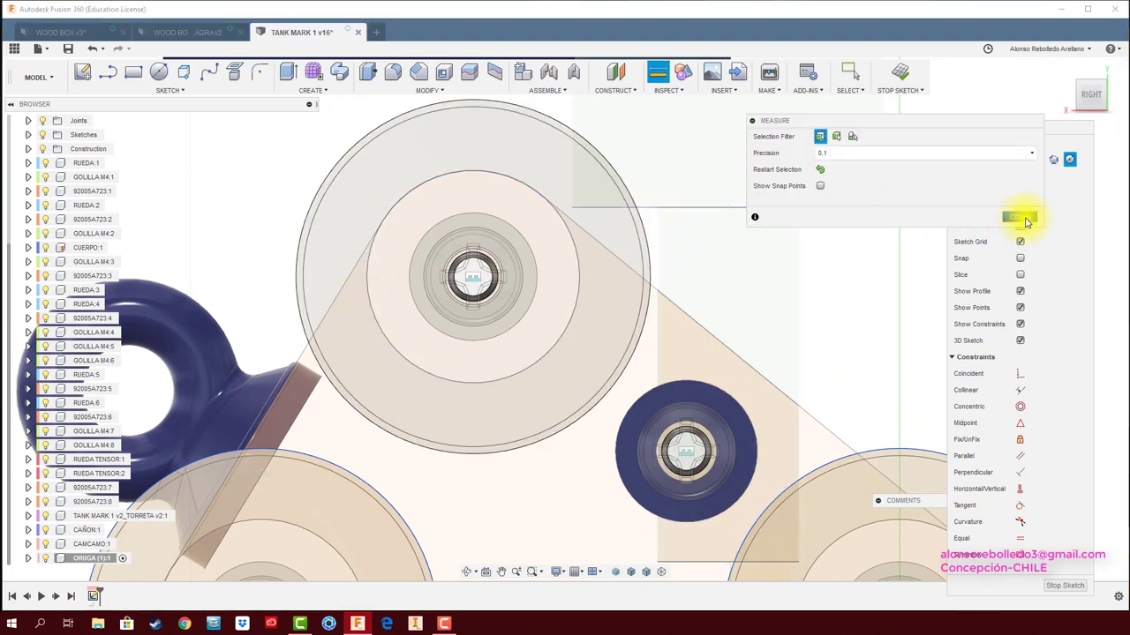
left_click(1024, 218)
key("i")
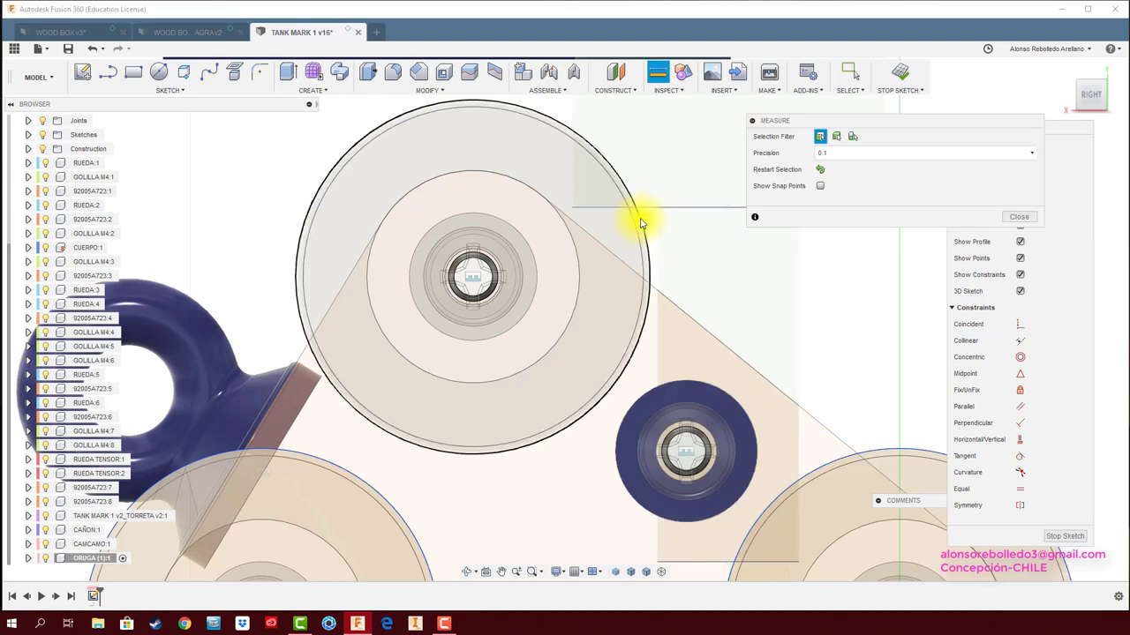
left_click(641, 224)
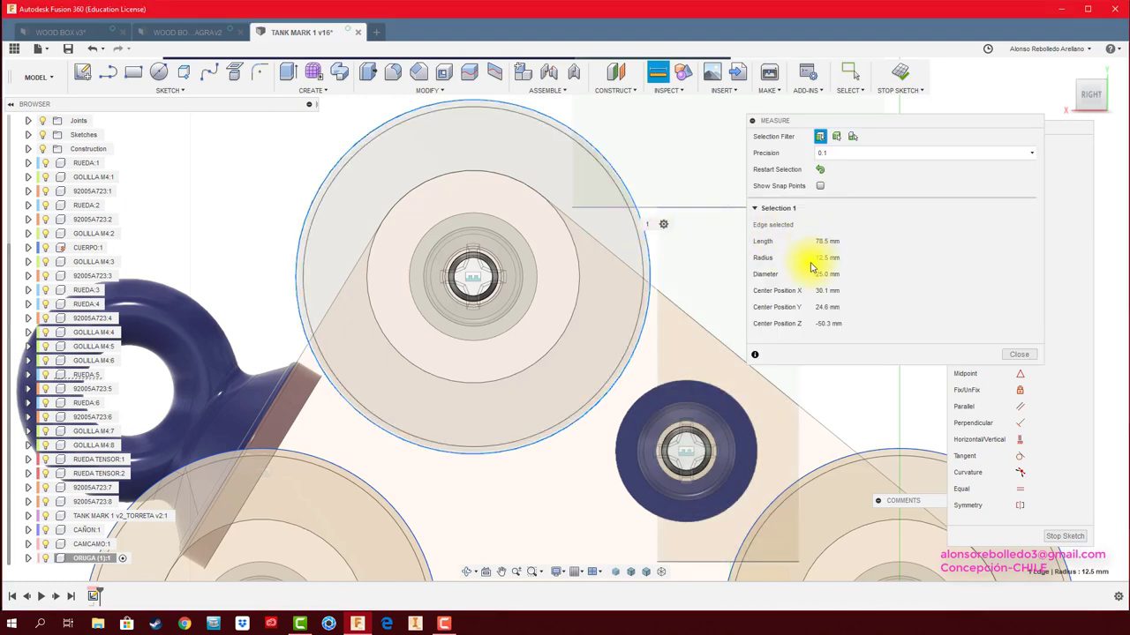
left_click(1018, 354)
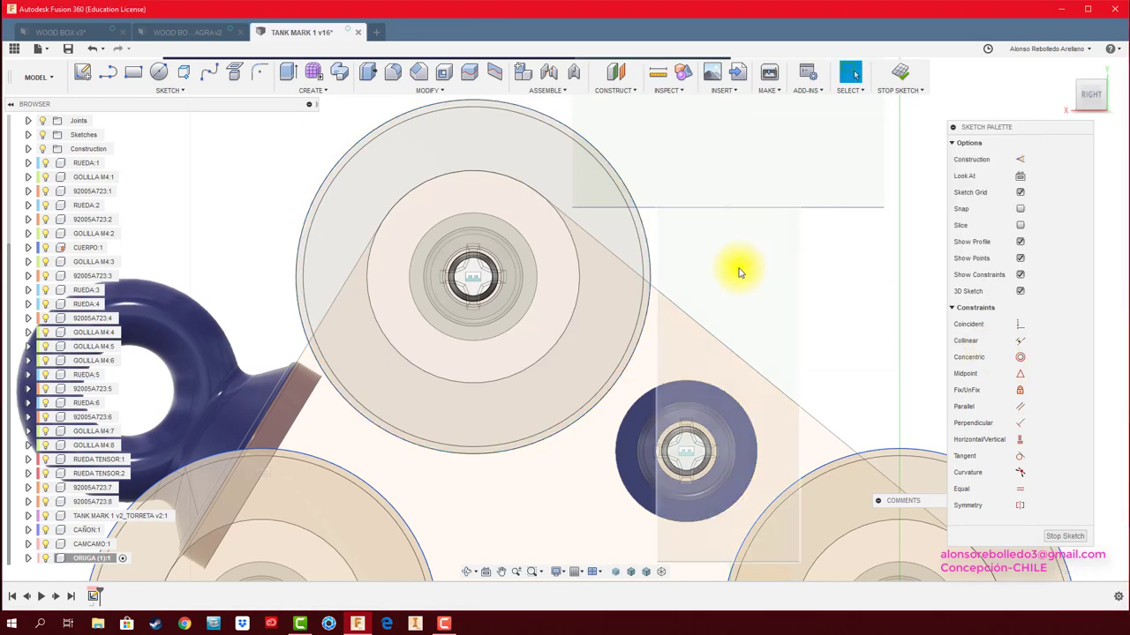
Step: Draw a circle at the top wheel hub and dimension it to 25 mm diameter
key("c")
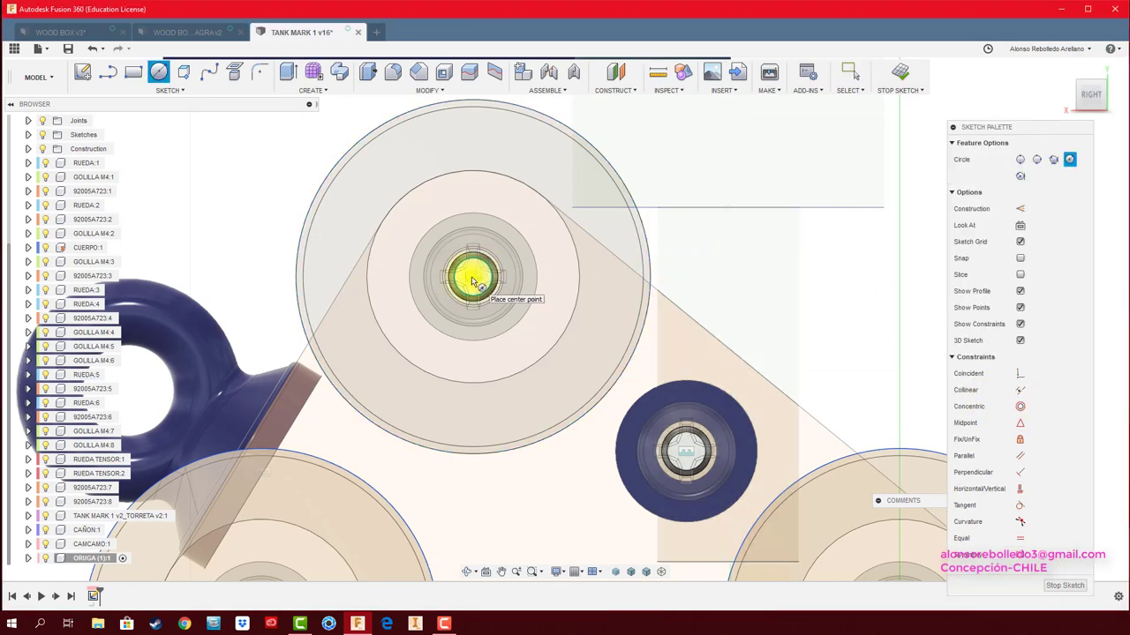
left_click(473, 281)
left_click(681, 223)
key("Escape")
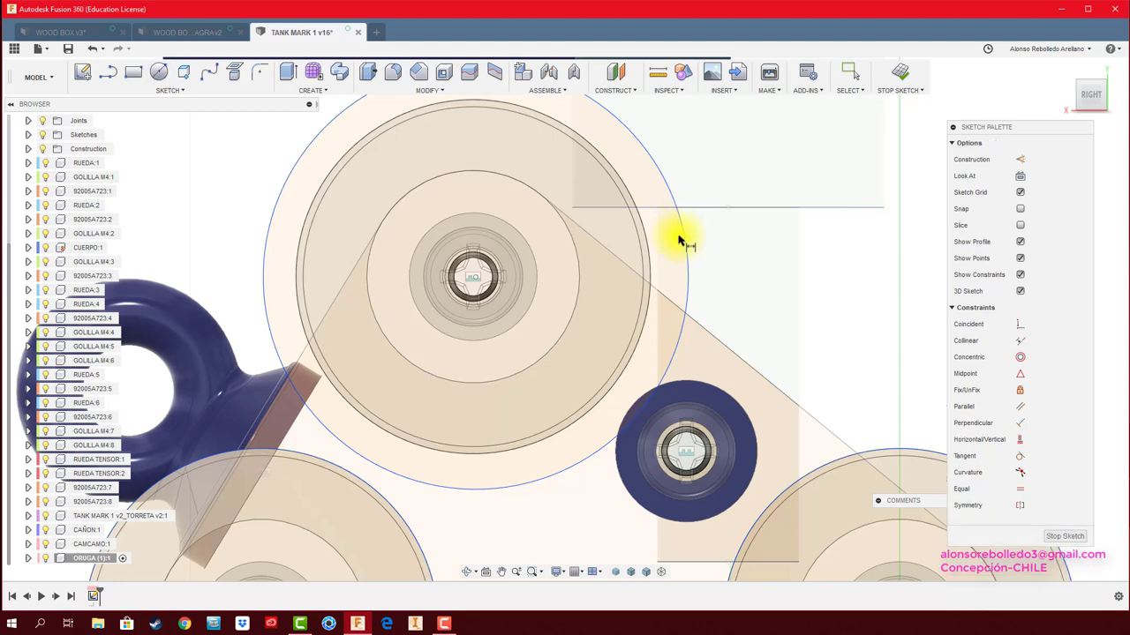
left_click(679, 240)
left_click(716, 245)
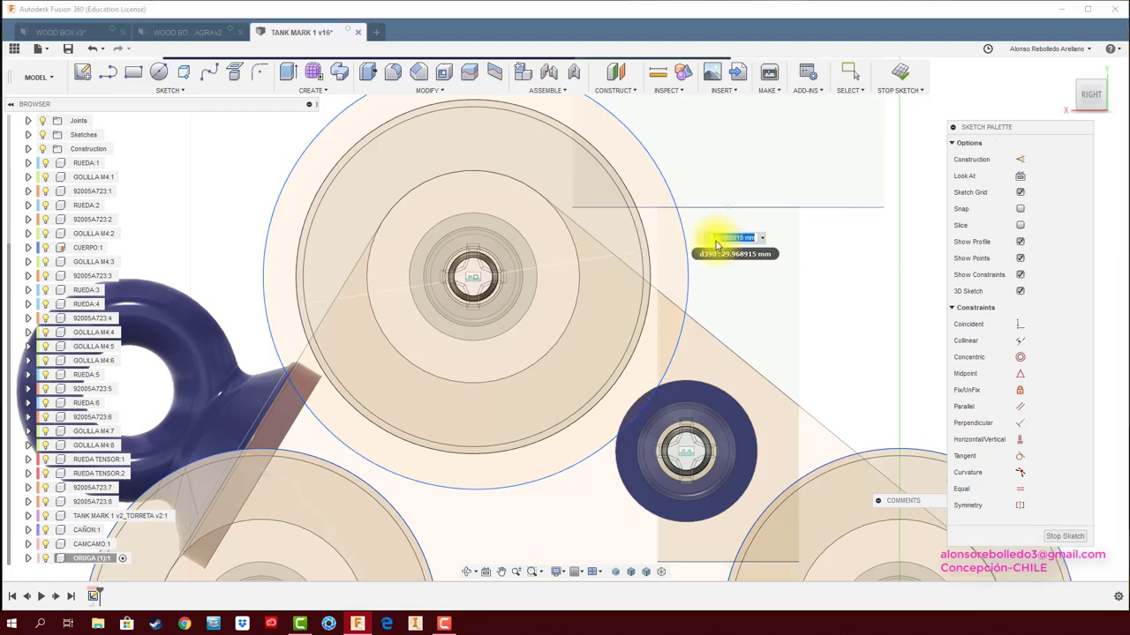
key("Return")
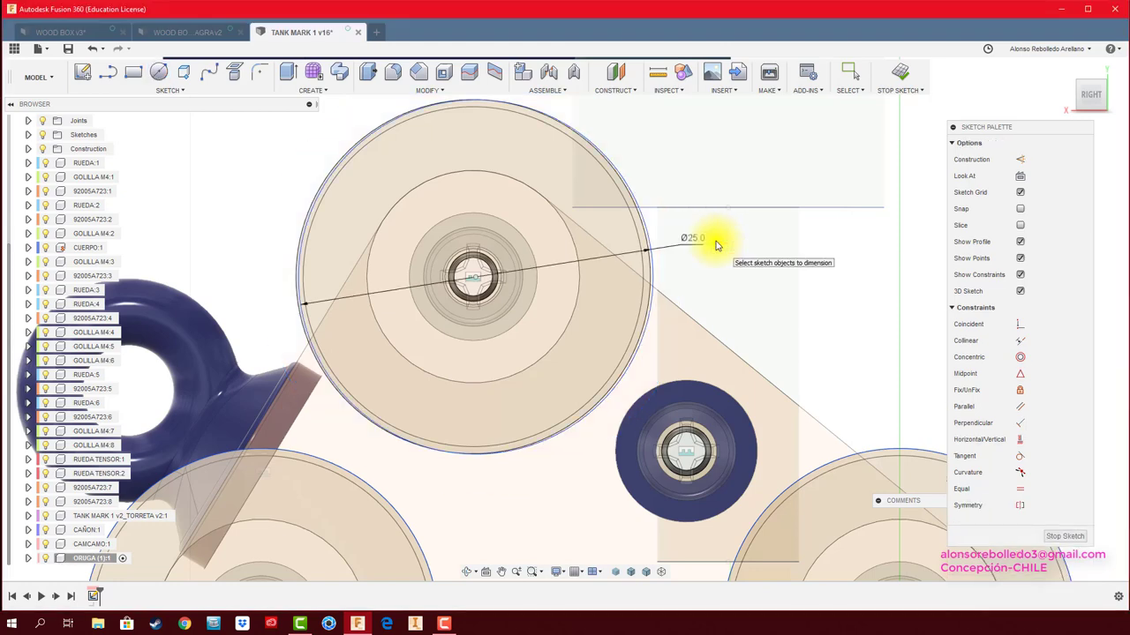
key("Escape")
Step: Make the 25 mm circle concentric with the top wheel hub
scroll(689, 245, "up", 1)
scroll(671, 260, "up", 1)
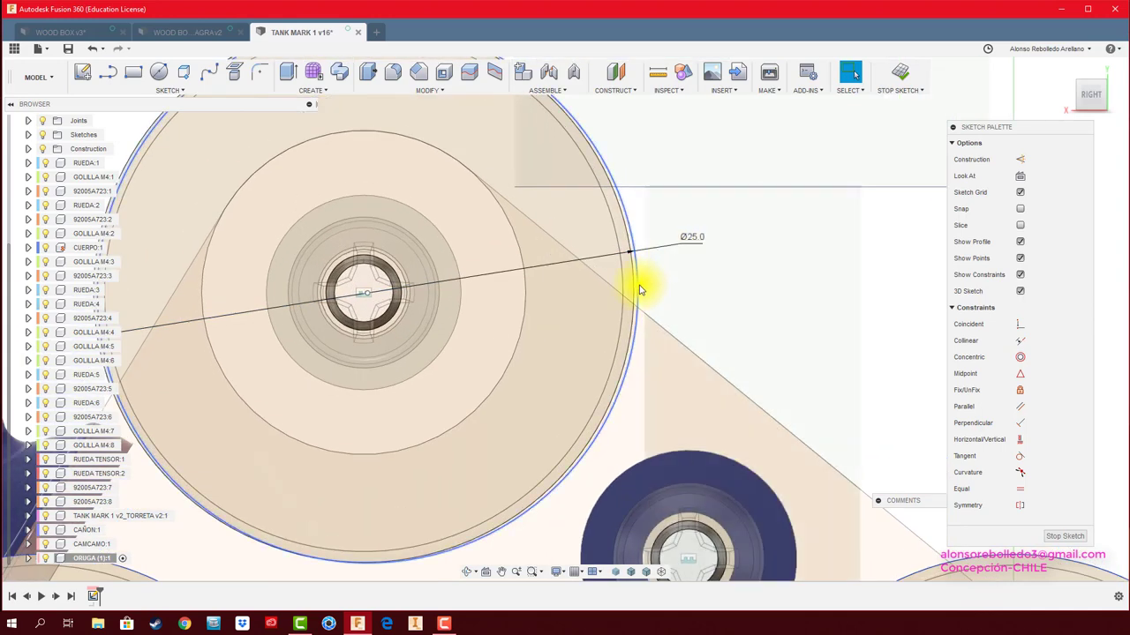
left_click(635, 279)
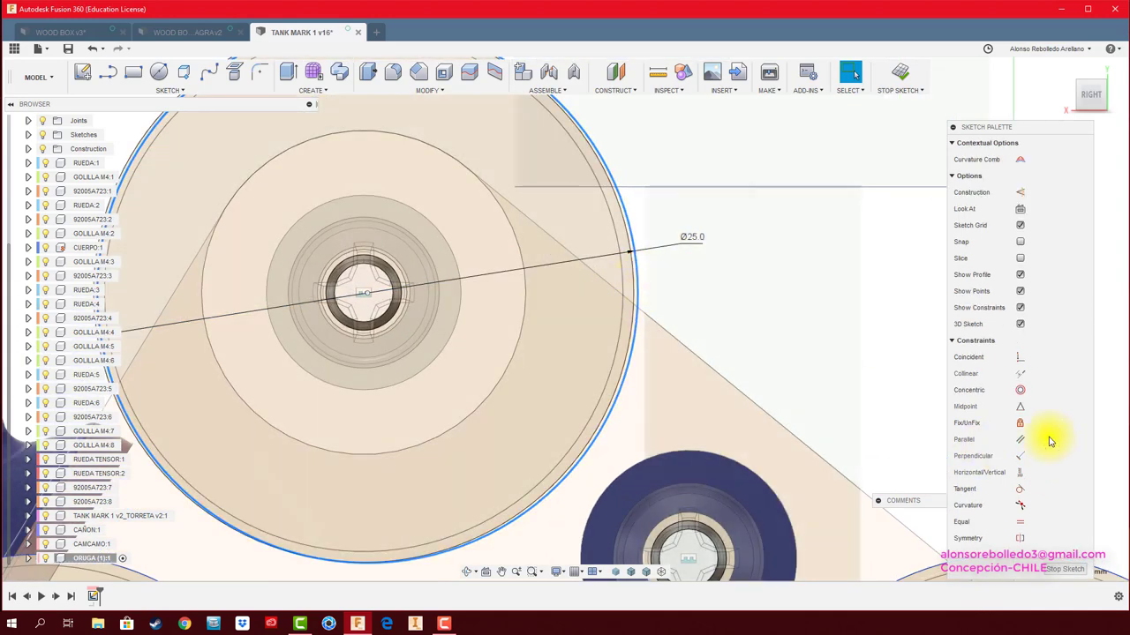
left_click(1020, 390)
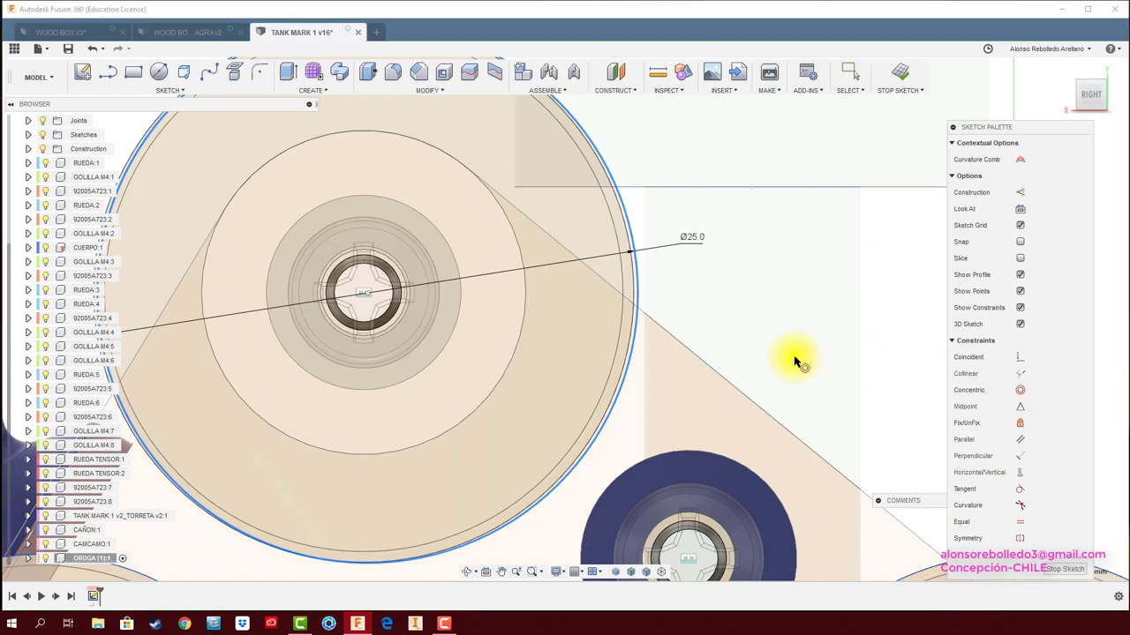
left_click(624, 318)
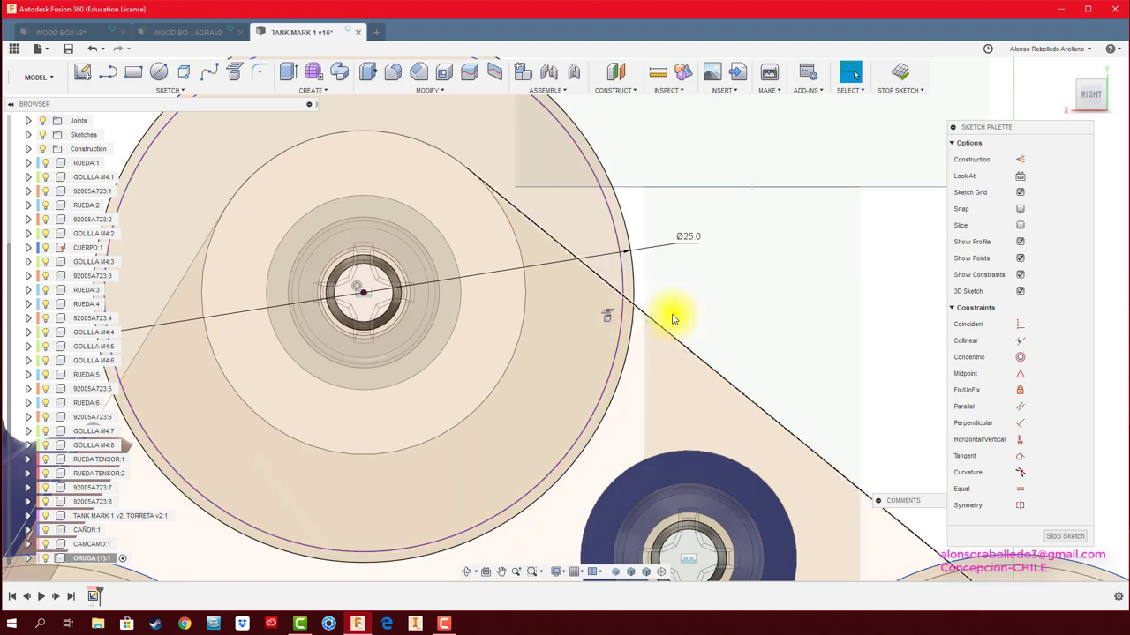
scroll(675, 302, "down", 2)
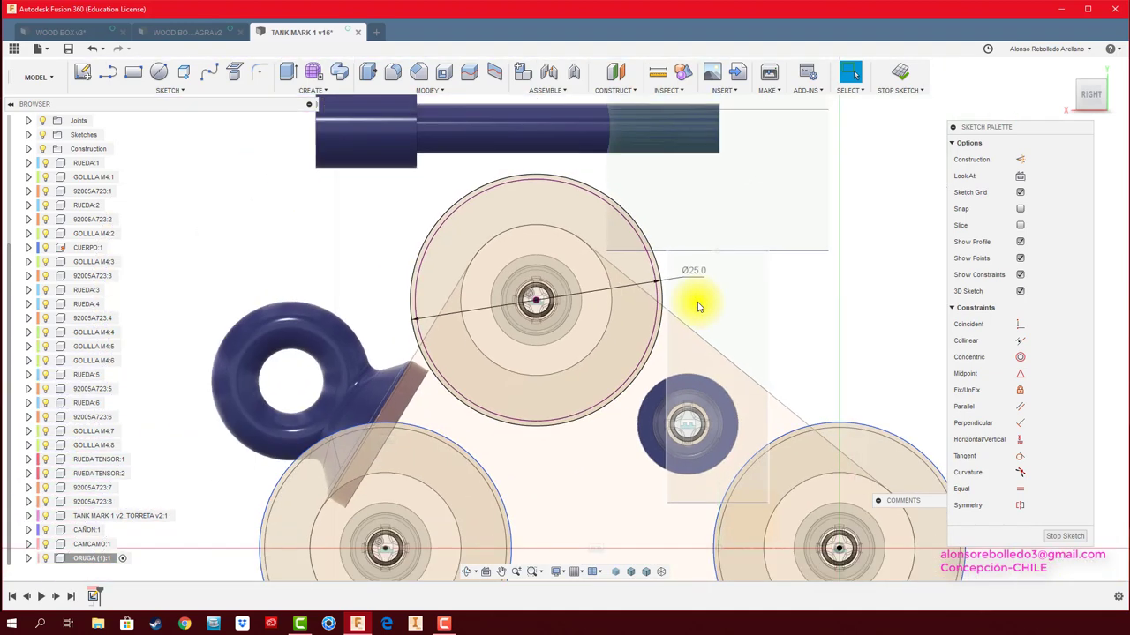
scroll(724, 309, "down", 2)
scroll(737, 305, "down", 1)
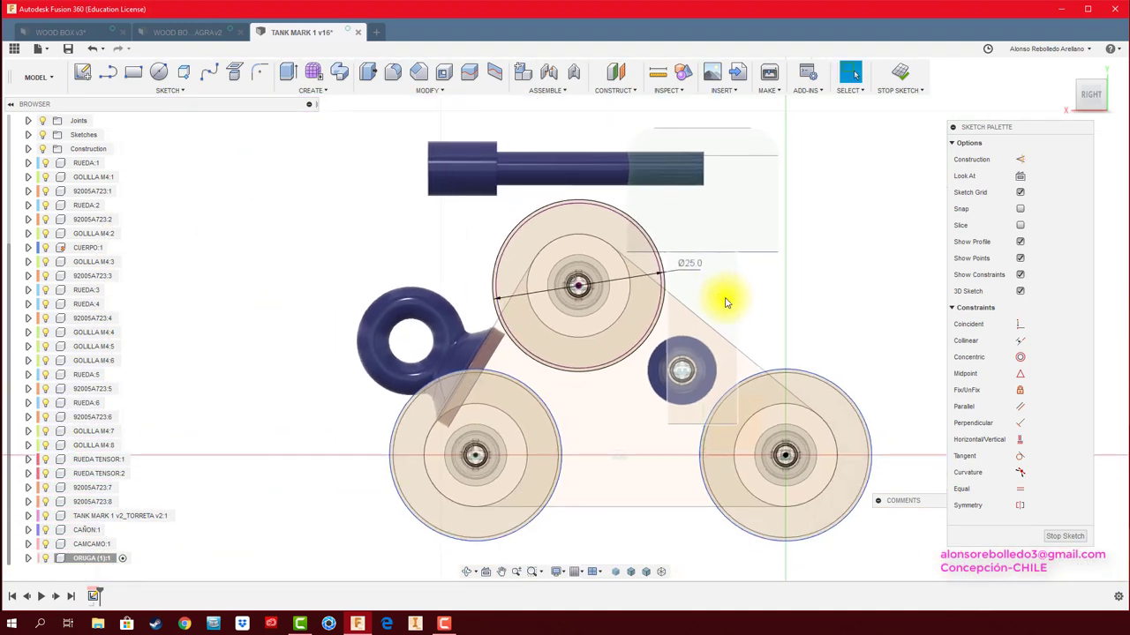
Step: Draw a vertical construction line from the lower-left wheel's centre to its bottom edge
left_click(108, 71)
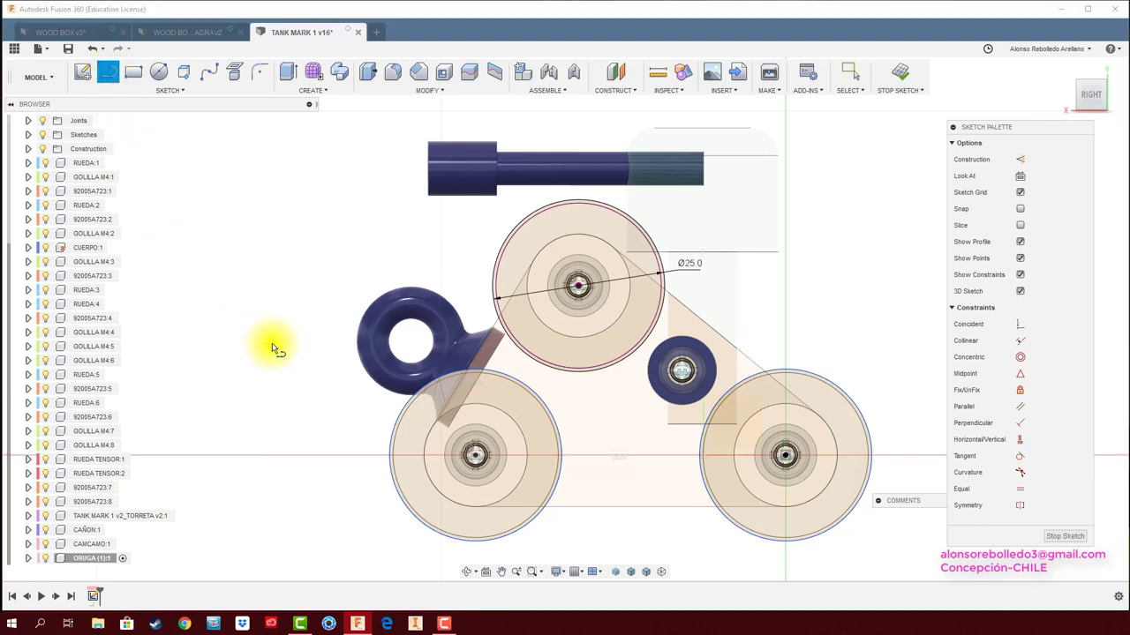
scroll(371, 494, "up", 1)
scroll(428, 428, "up", 2)
scroll(465, 360, "up", 1)
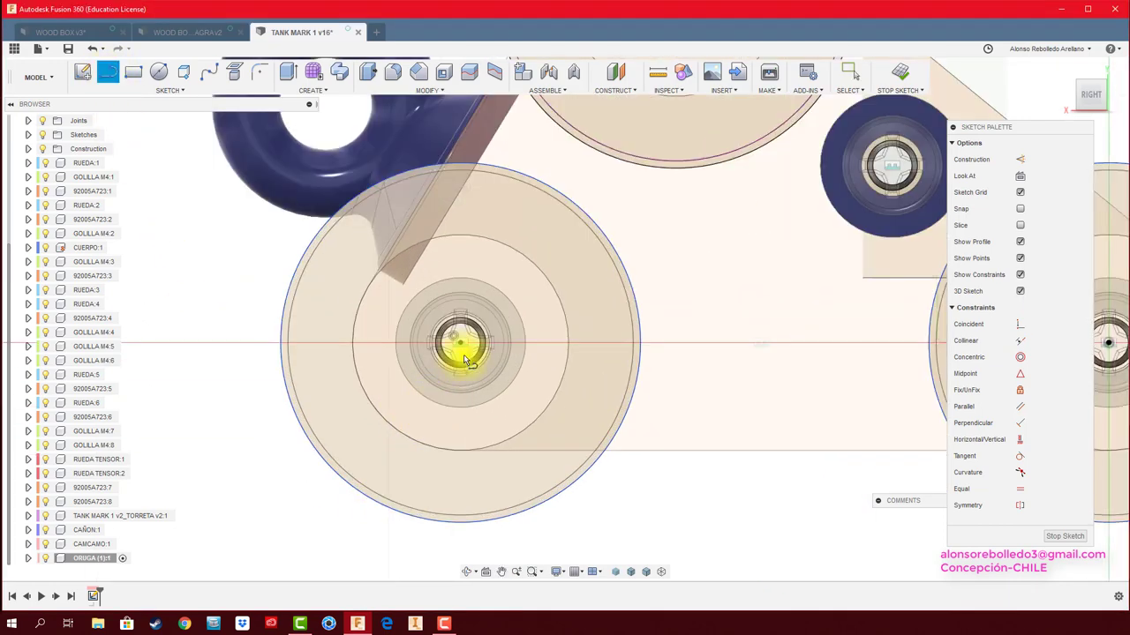
left_click(460, 342)
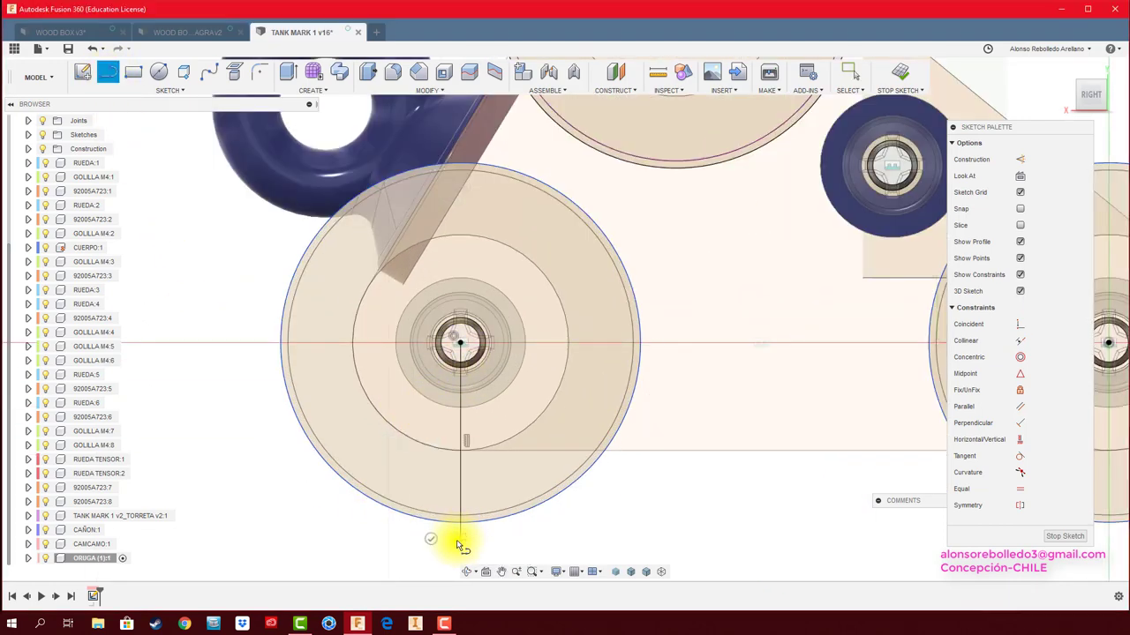
left_click(458, 535)
key("Escape")
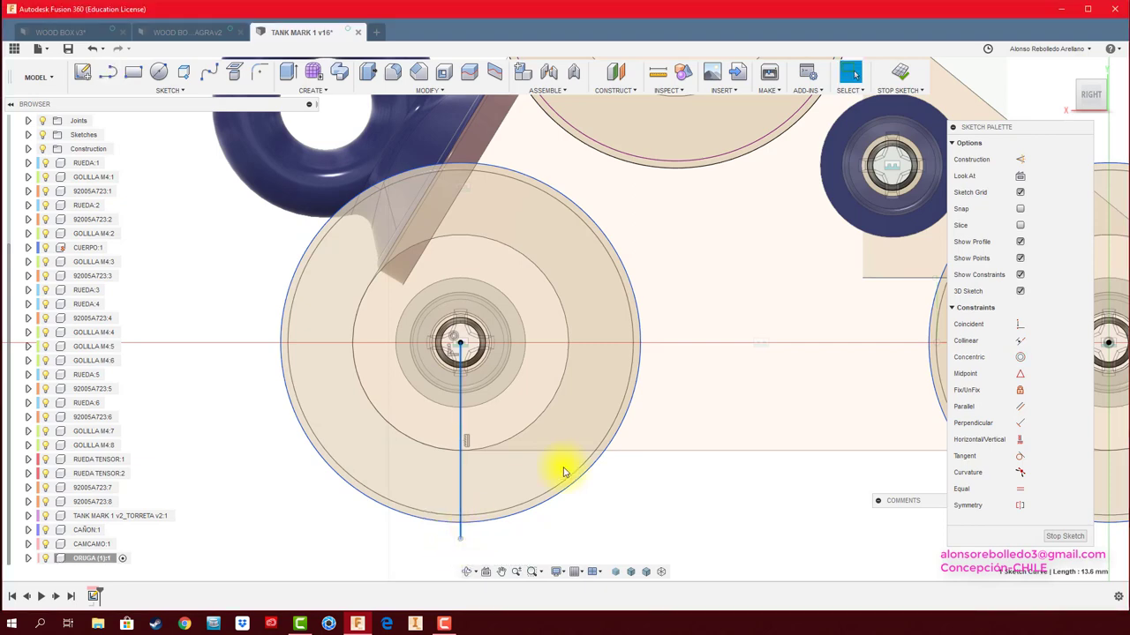
left_click(1020, 160)
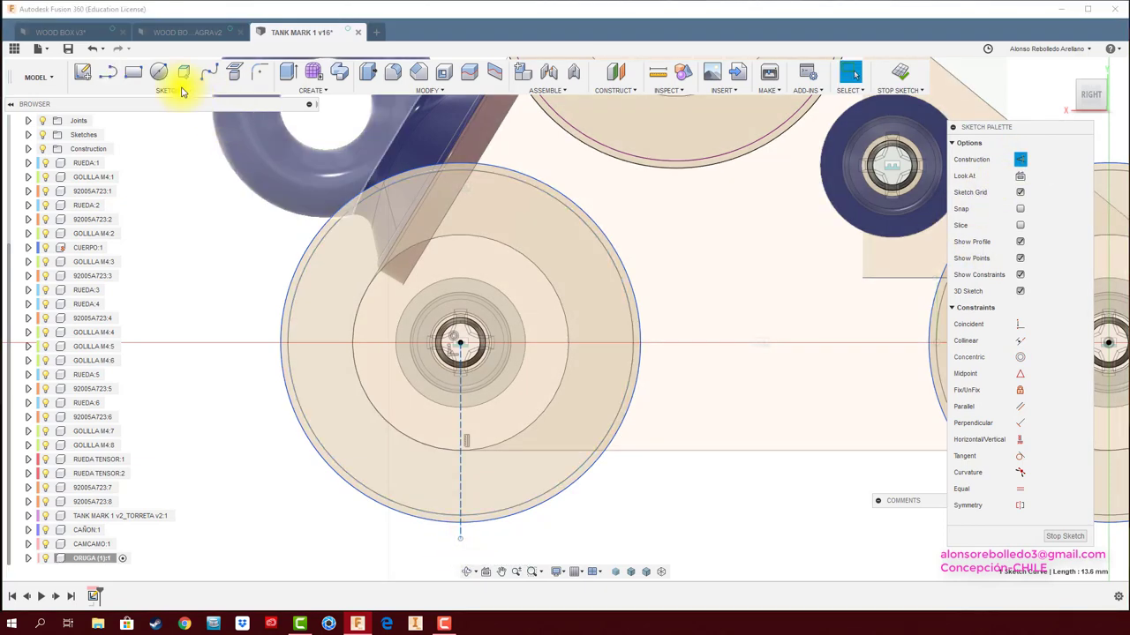
Step: Draw the bottom track line from beneath the lower-left wheel to under the other wheel
left_click(108, 72)
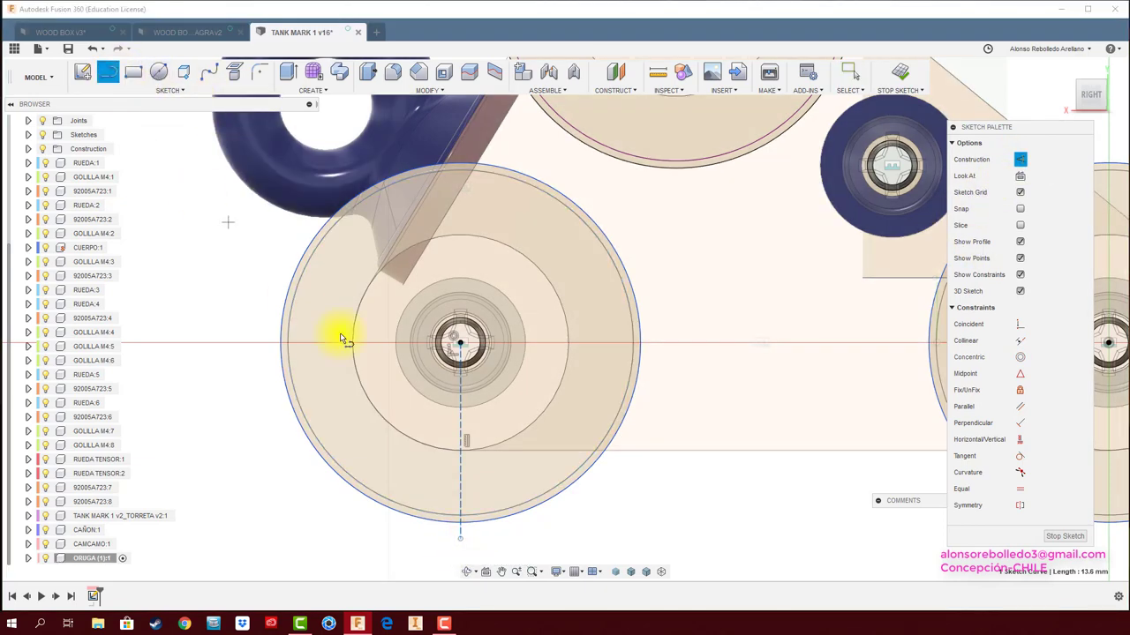
left_click(458, 528)
middle_click_drag(1117, 548, 711, 504)
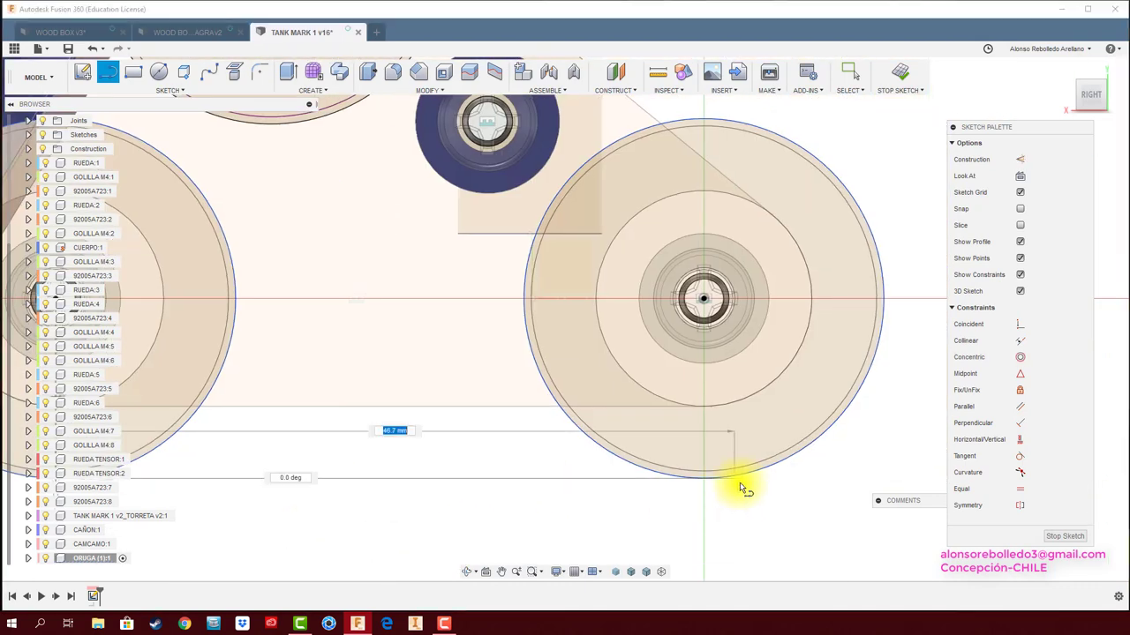
left_click(825, 479)
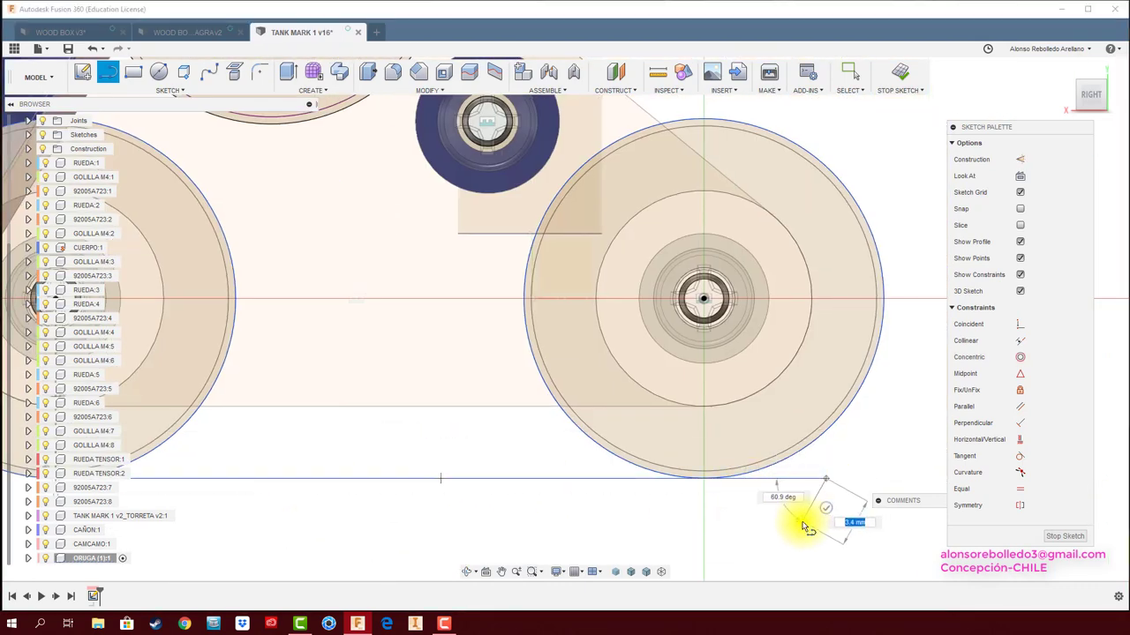
key("Escape")
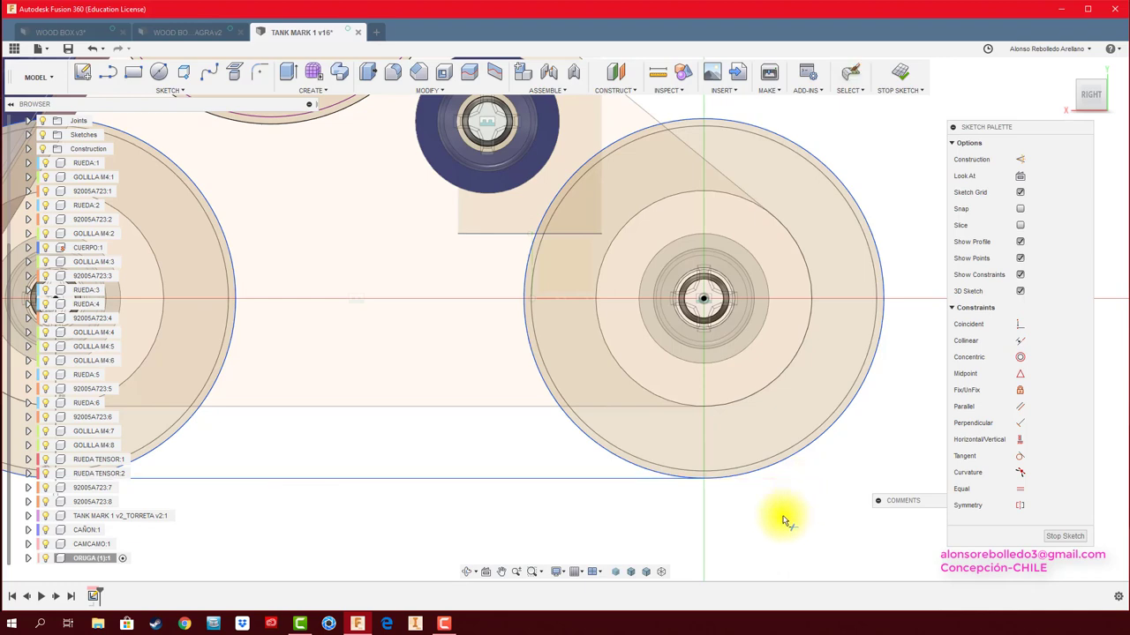
Step: Draw a long diagonal line above the wheels and make it tangent to the right wheel
scroll(783, 521, "down", 5)
middle_click_drag(822, 312, 838, 391)
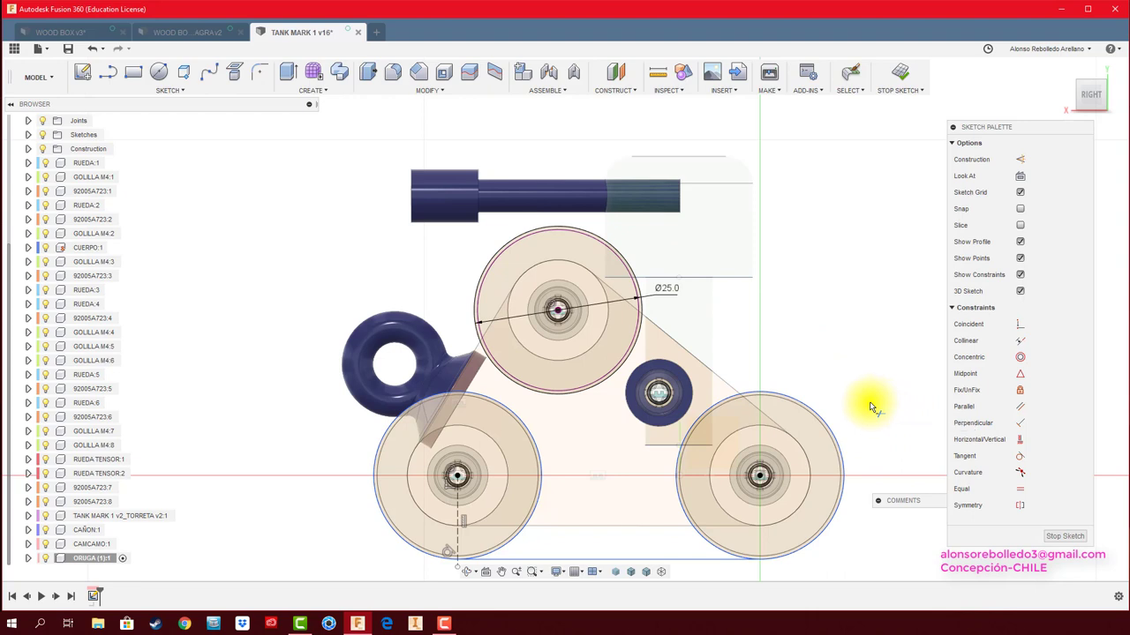
left_click(882, 427)
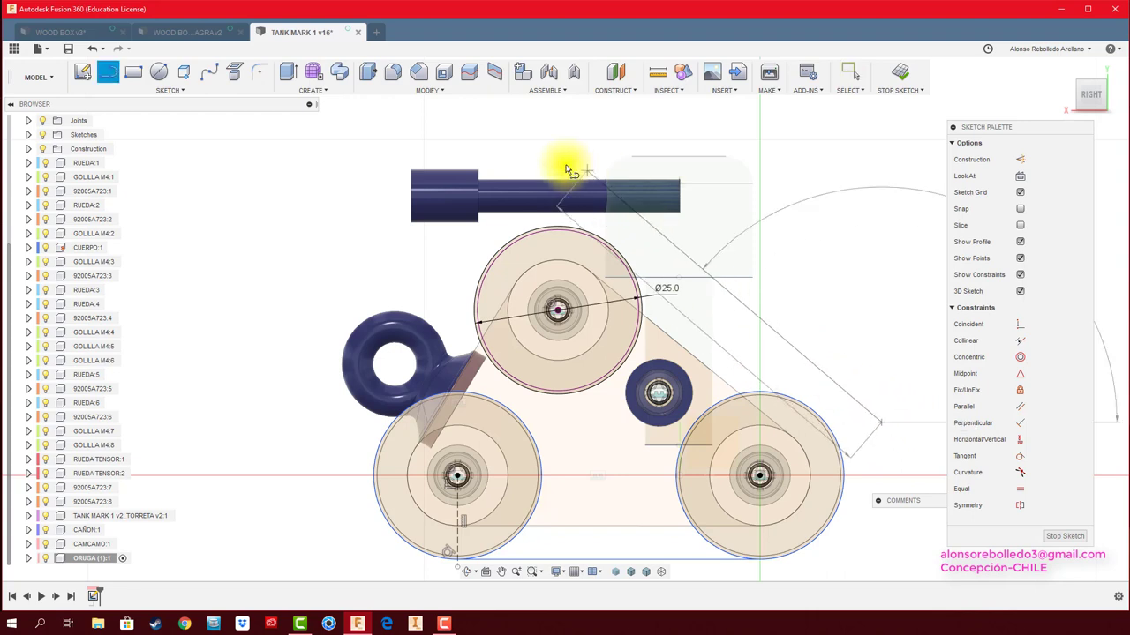
left_click(434, 109)
key("Escape")
left_click(852, 399)
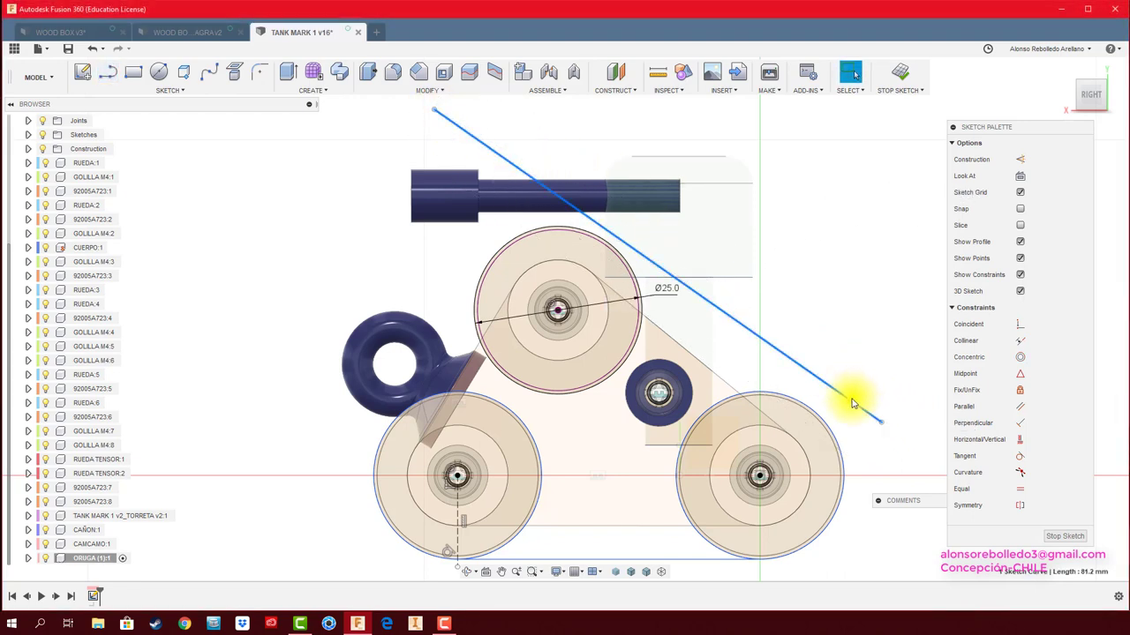
left_click(1003, 459)
left_click(822, 415)
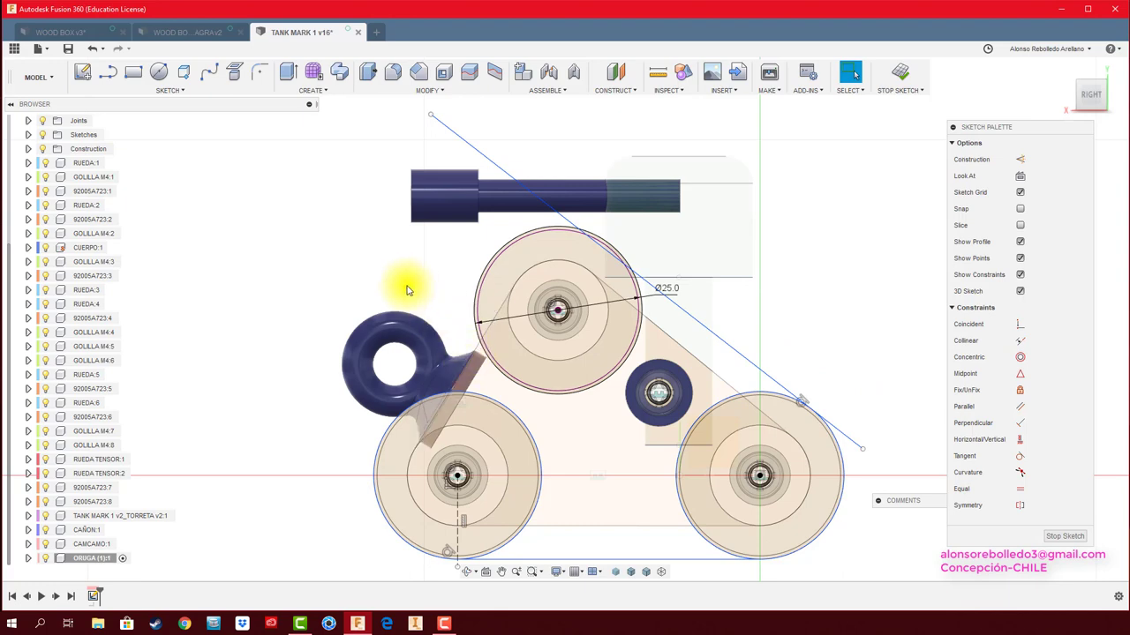
left_click(472, 146)
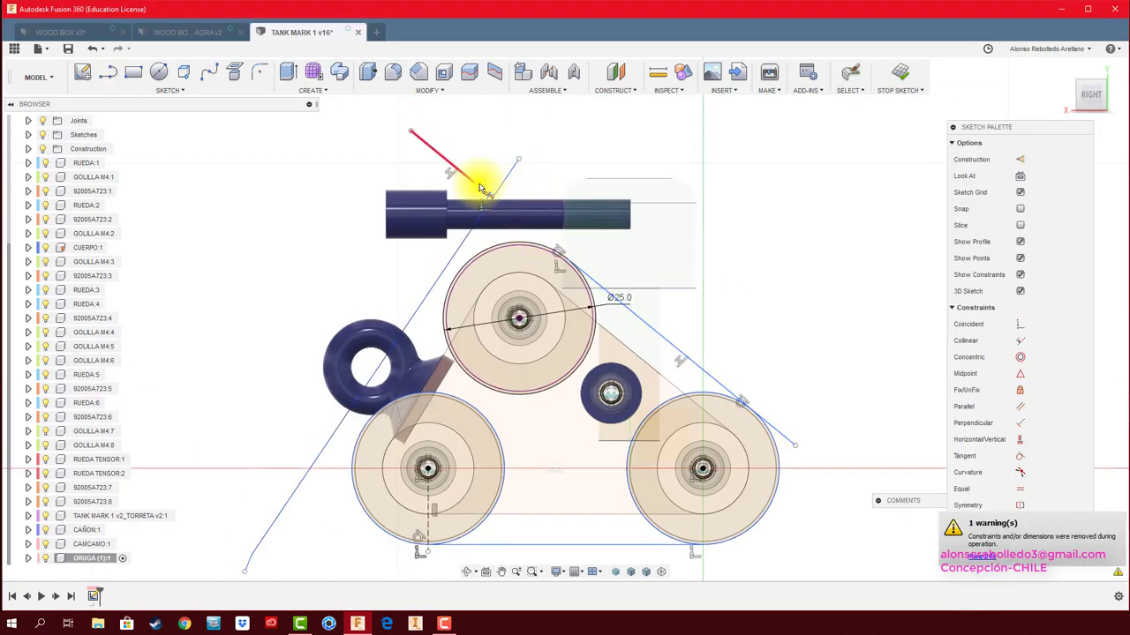
Step: Make the left diagonal tangent to the top and lower-left wheels and trim its overhanging ends
left_click(479, 174)
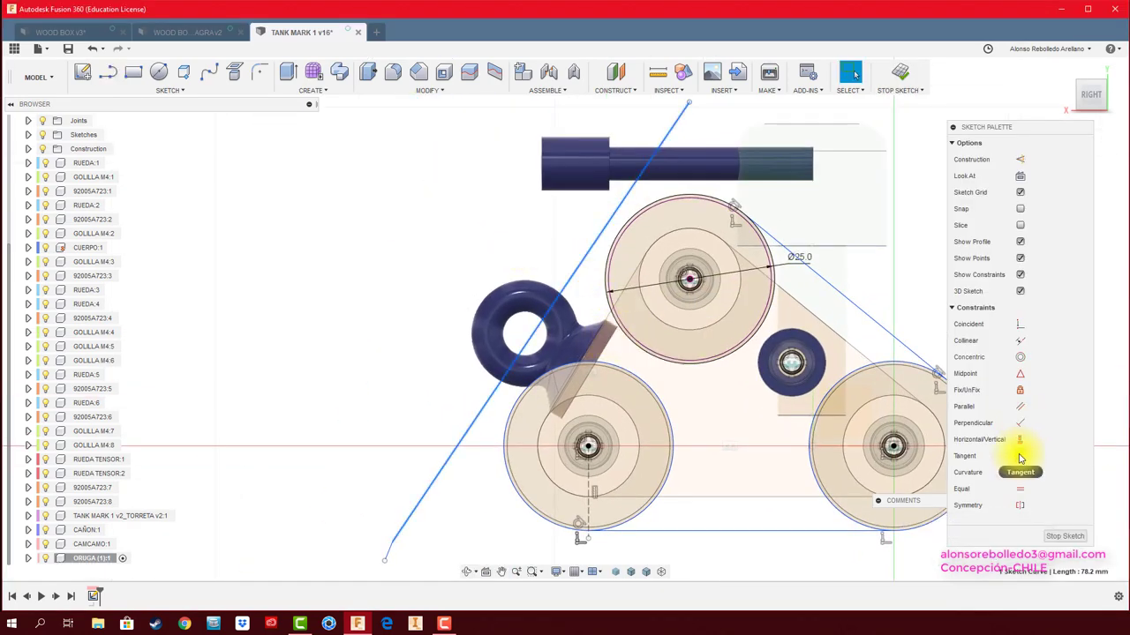
left_click(1019, 456)
left_click(651, 209)
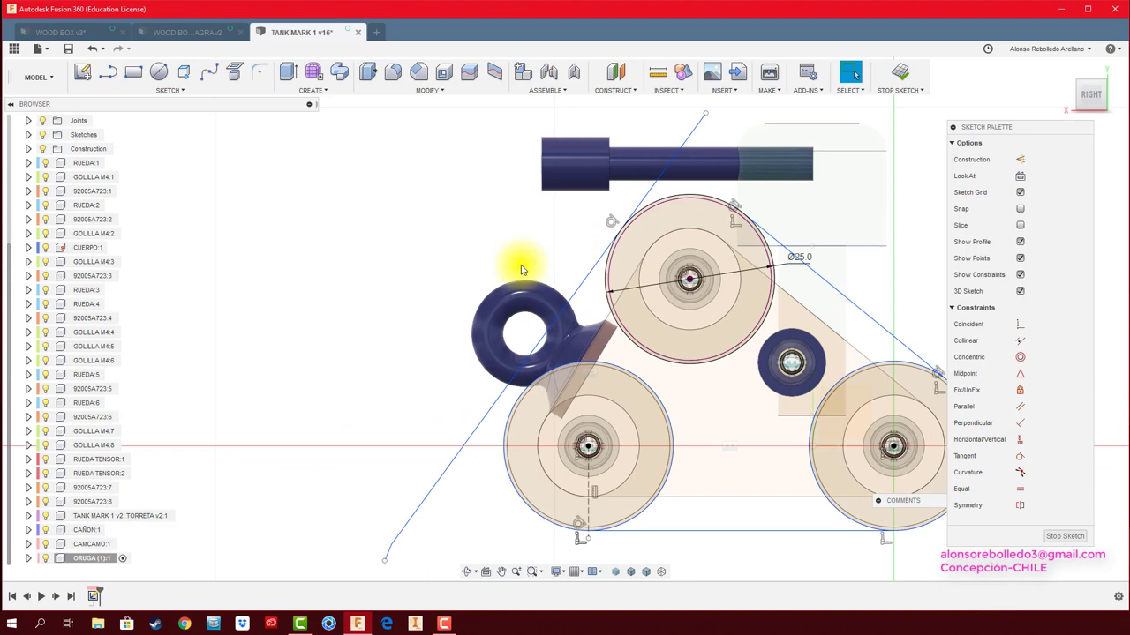
left_click(504, 416)
left_click(643, 196)
left_click(642, 196)
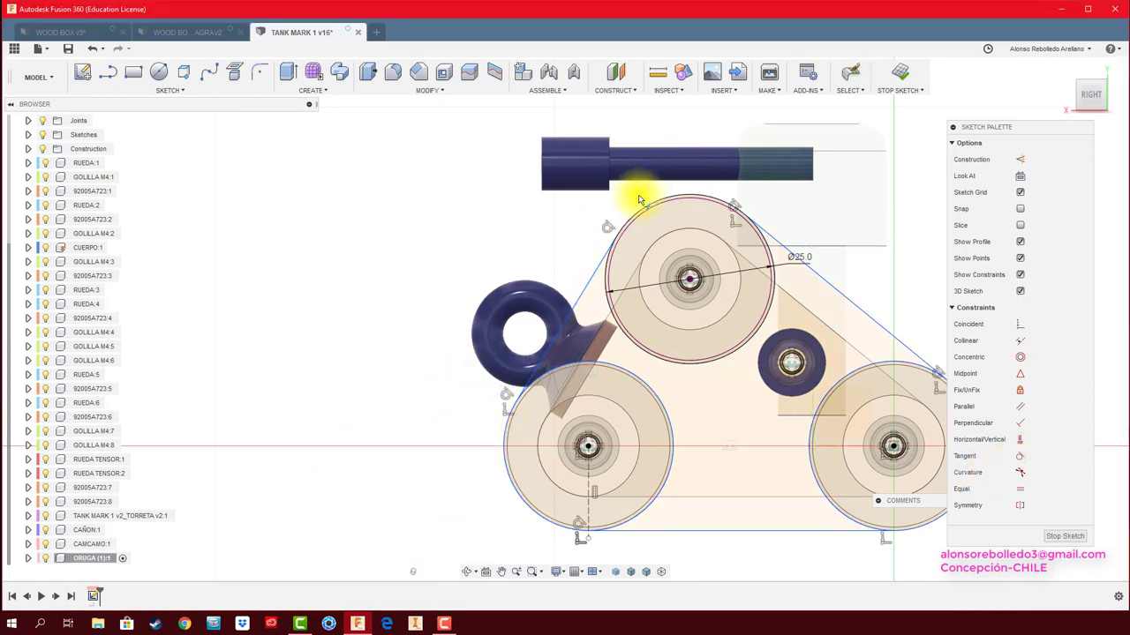
middle_click_drag(648, 203, 592, 182)
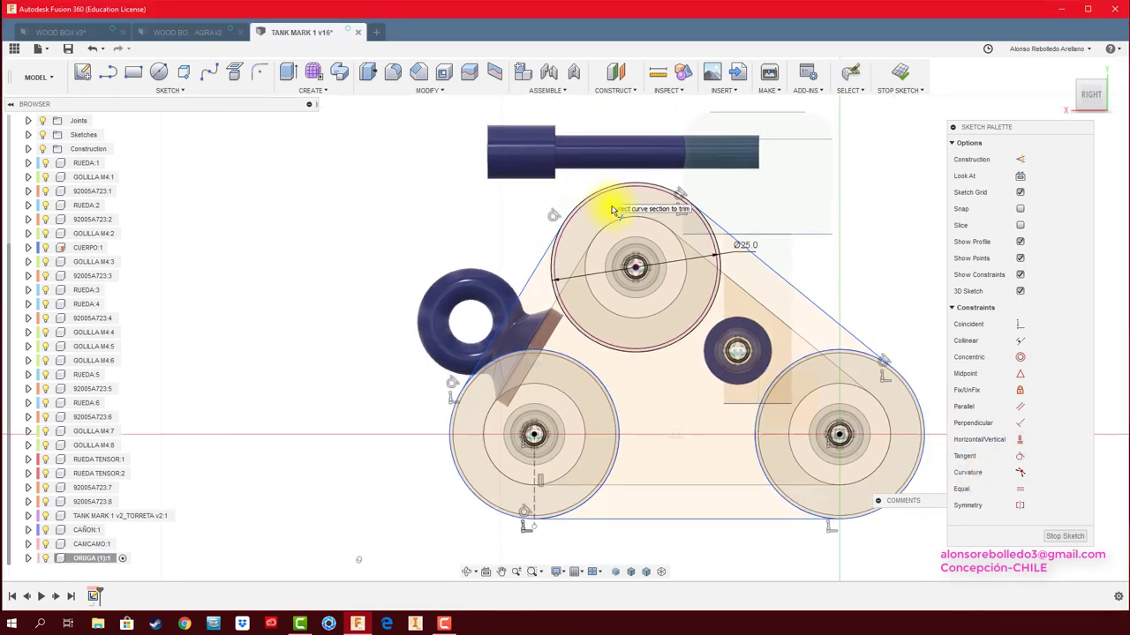
Step: Trim away the unneeded section of the top wheel circle to close the belt outline
left_click(722, 270)
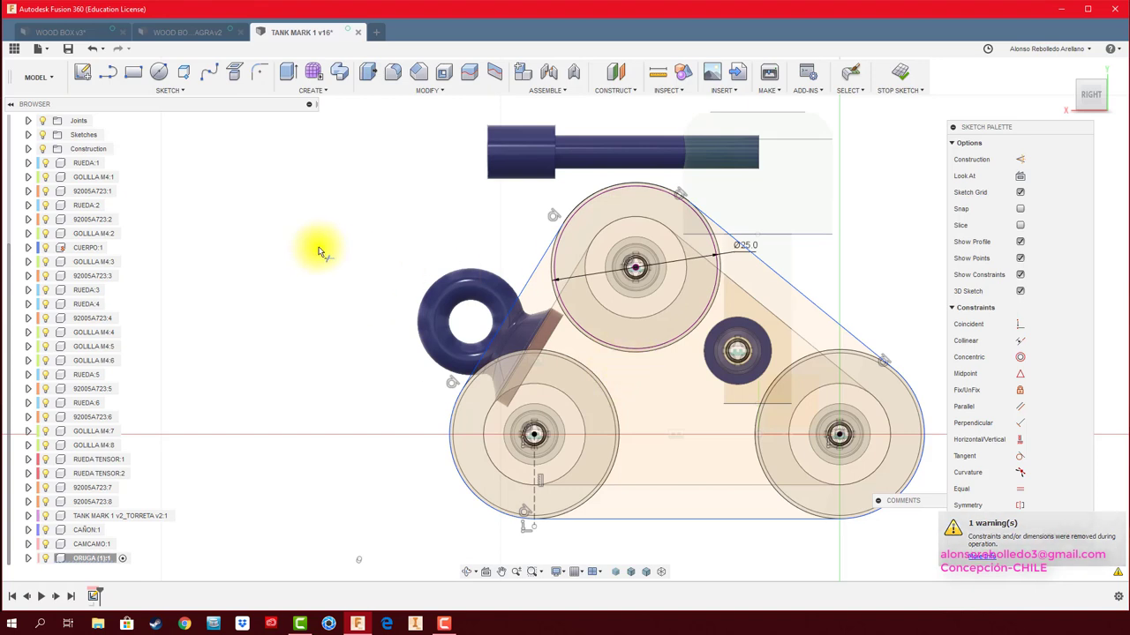
middle_click_drag(287, 221, 191, 222)
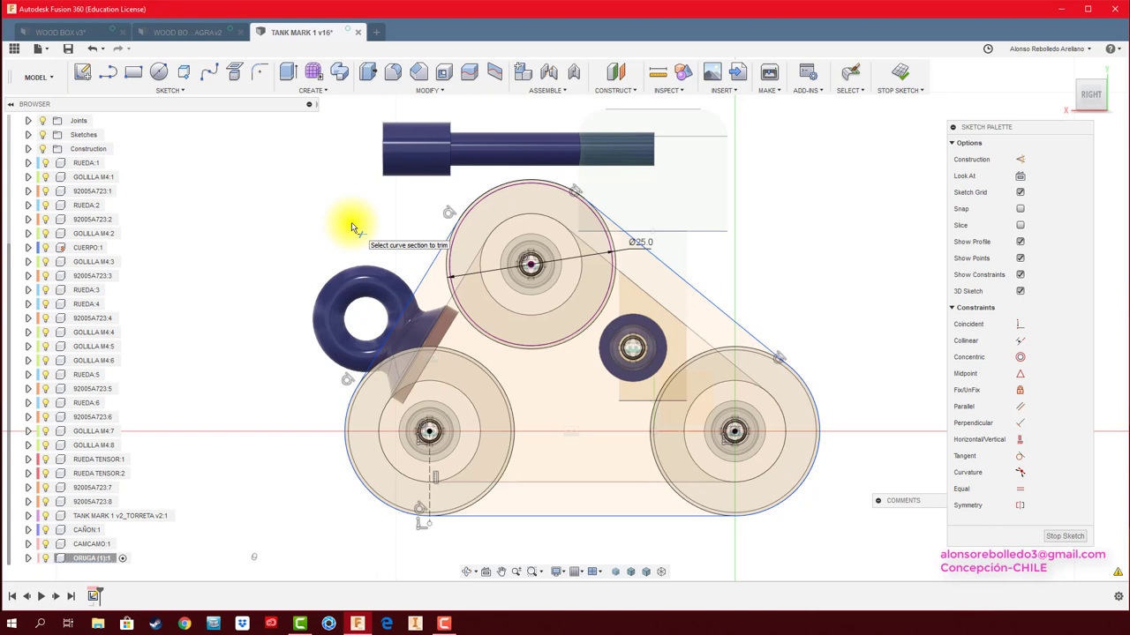
Step: Offset the belt outline 1.0 mm outward to give the track thickness
left_click(175, 92)
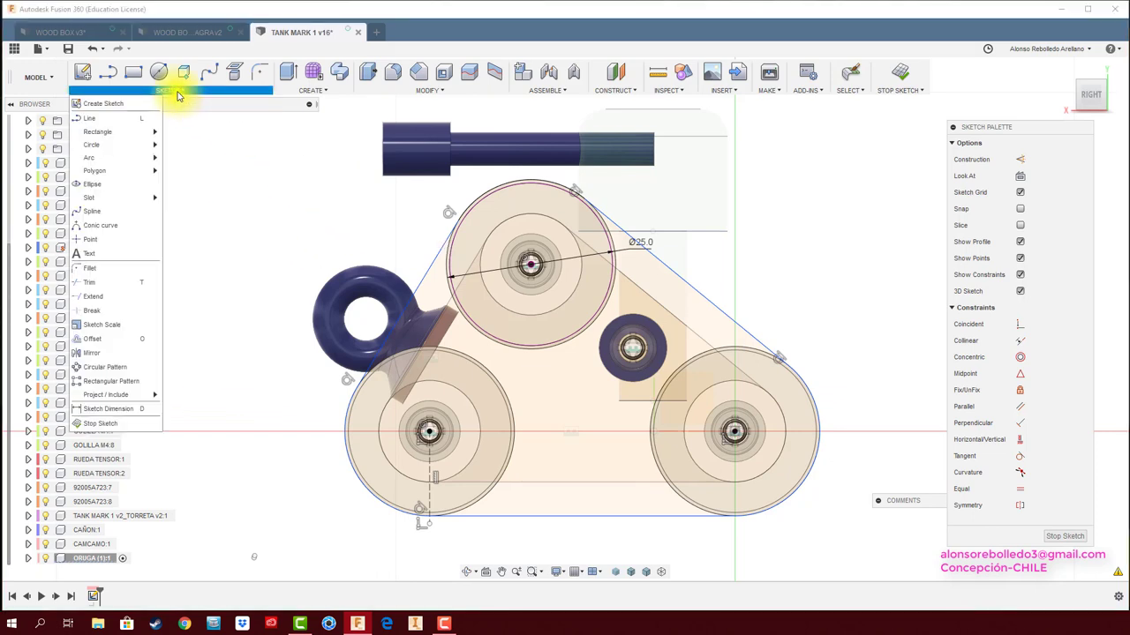
left_click(113, 339)
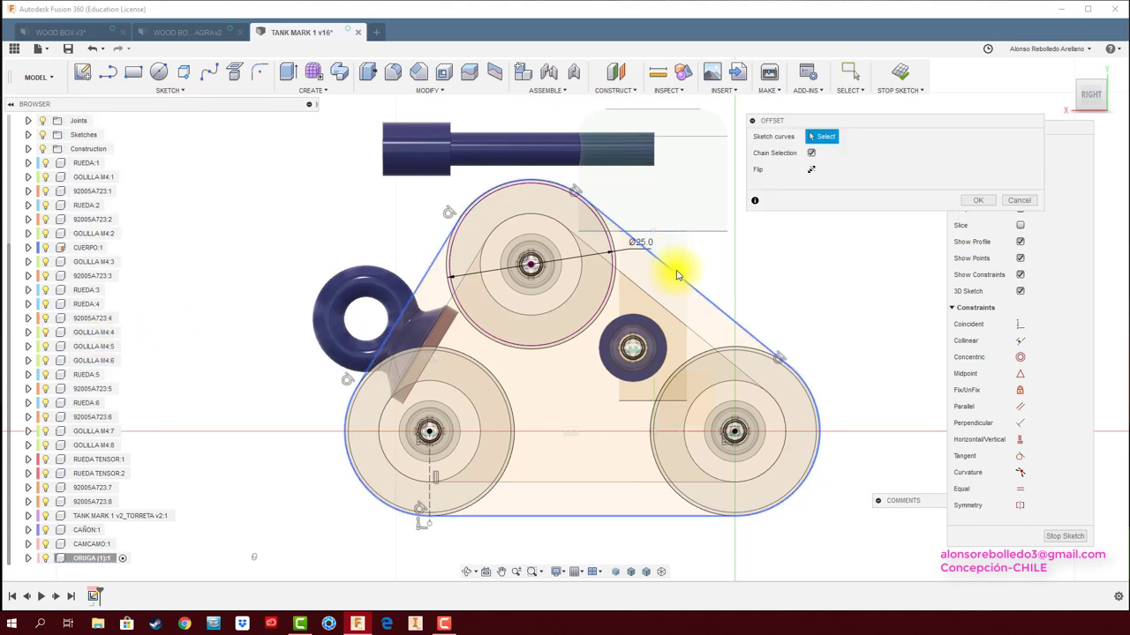
left_click(676, 274)
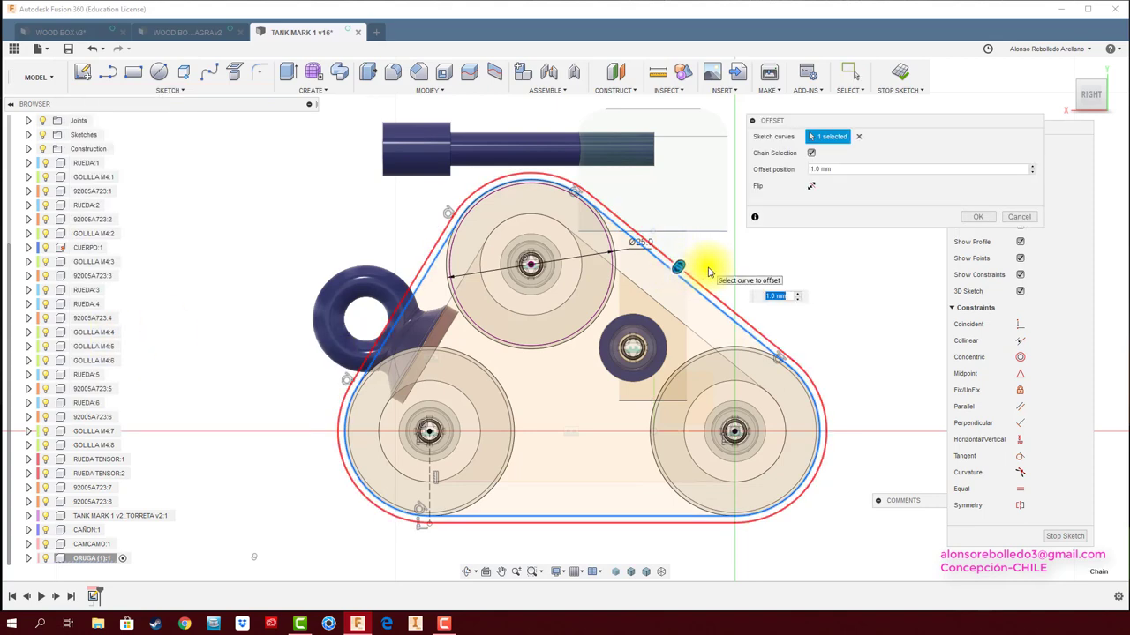
left_click(978, 216)
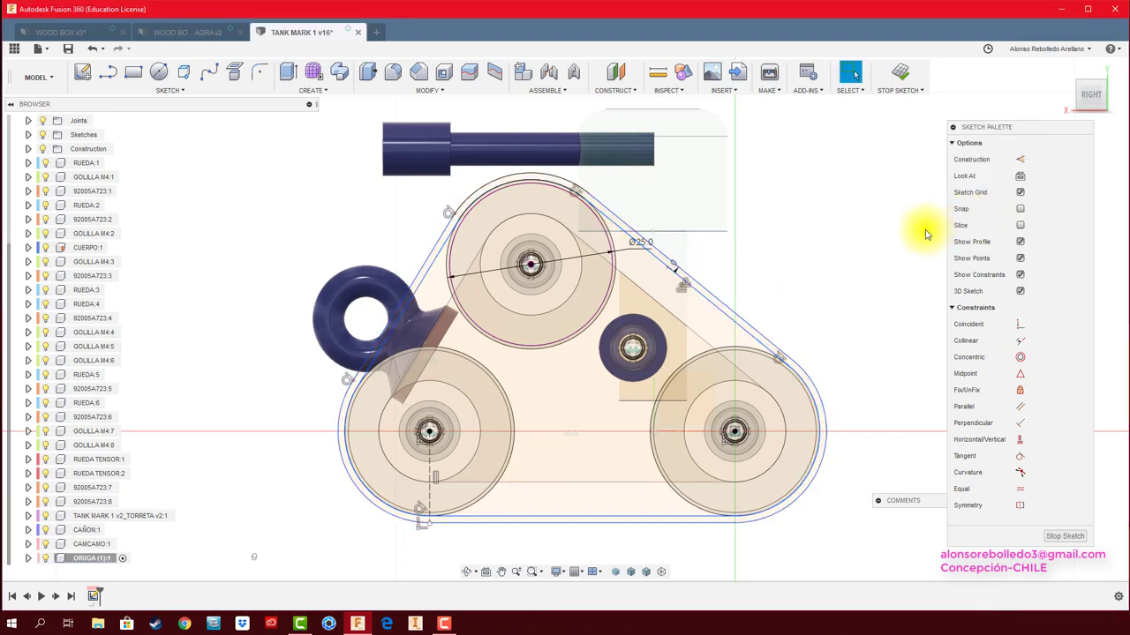
scroll(731, 316, "up", 3)
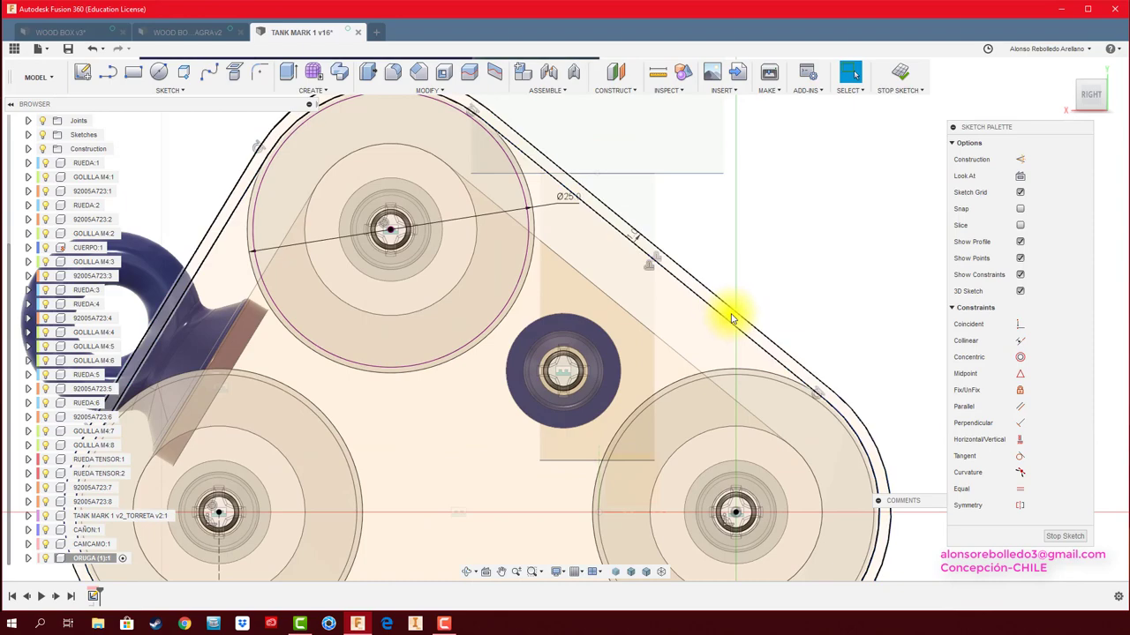
scroll(781, 295, "down", 3)
scroll(781, 295, "down", 2)
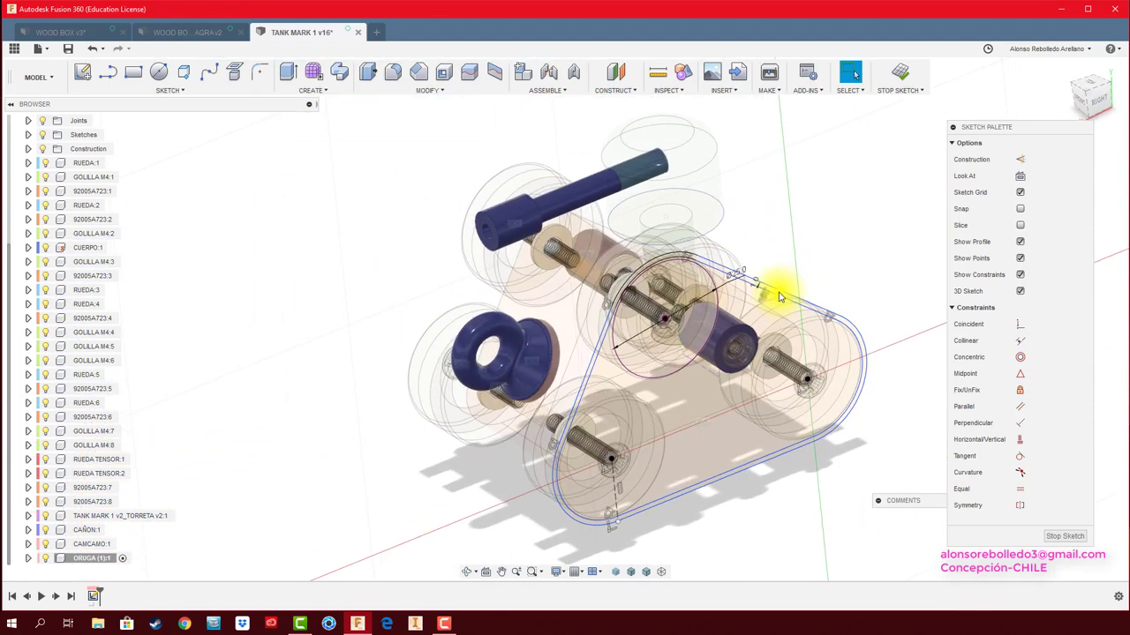
Step: Extrude the thin belt profile about -8.1 mm into a solid track loop around the wheels
key("e")
left_click(807, 290)
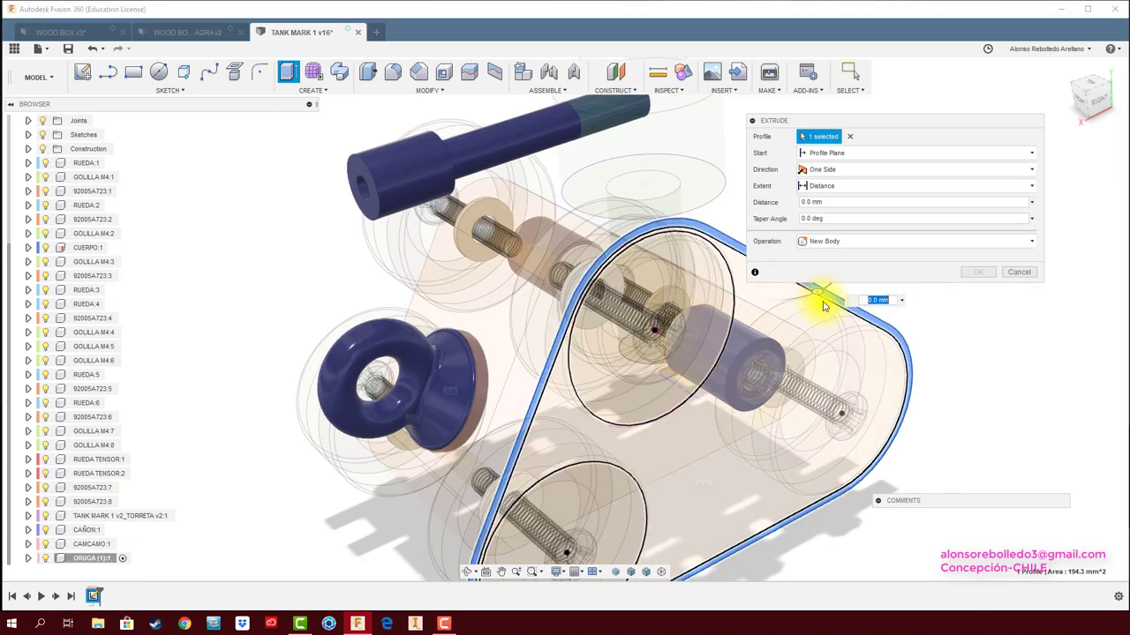
middle_click_drag(747, 331, 807, 315, "shift")
left_click_drag(807, 315, 780, 302)
middle_click_drag(780, 301, 797, 323, "shift")
left_click_drag(796, 323, 767, 326)
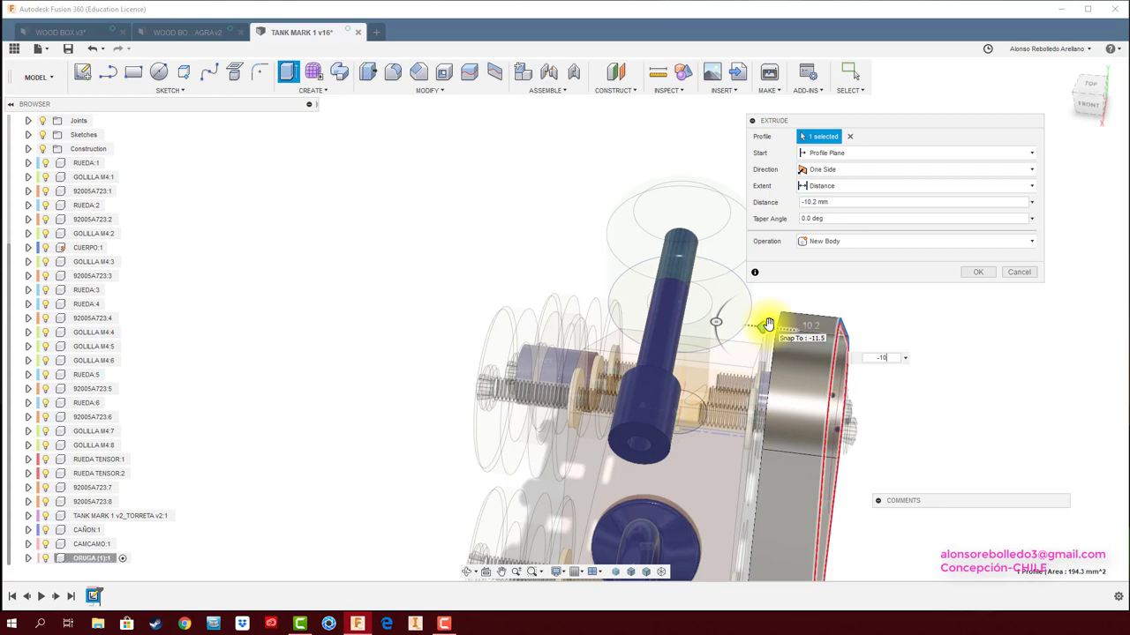
left_click(978, 272)
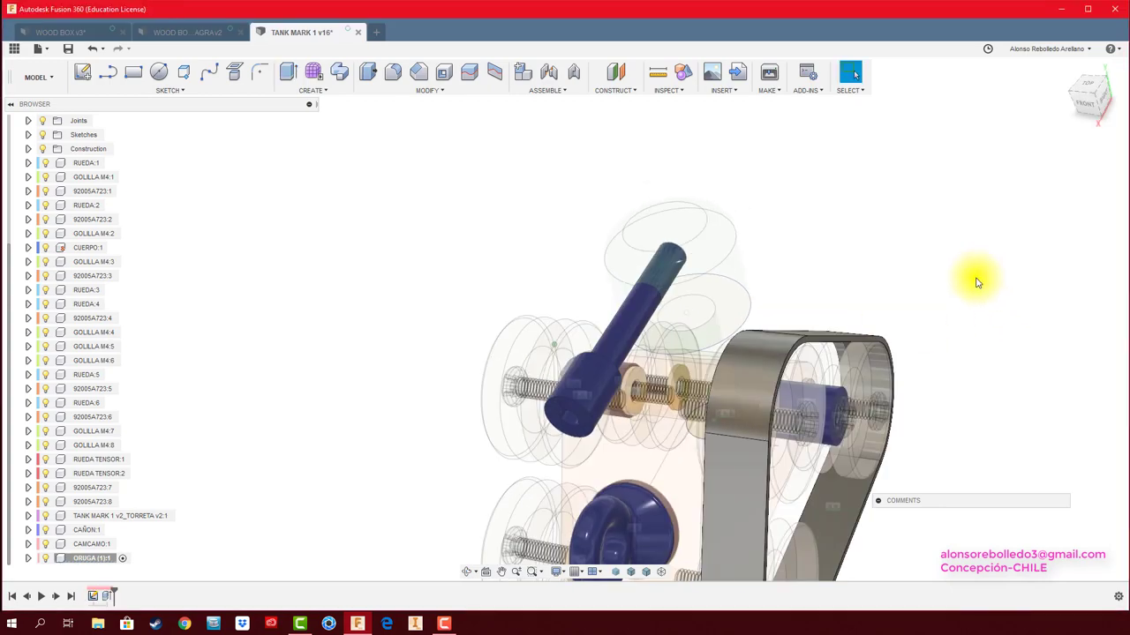
middle_click_drag(978, 282, 762, 245, "shift")
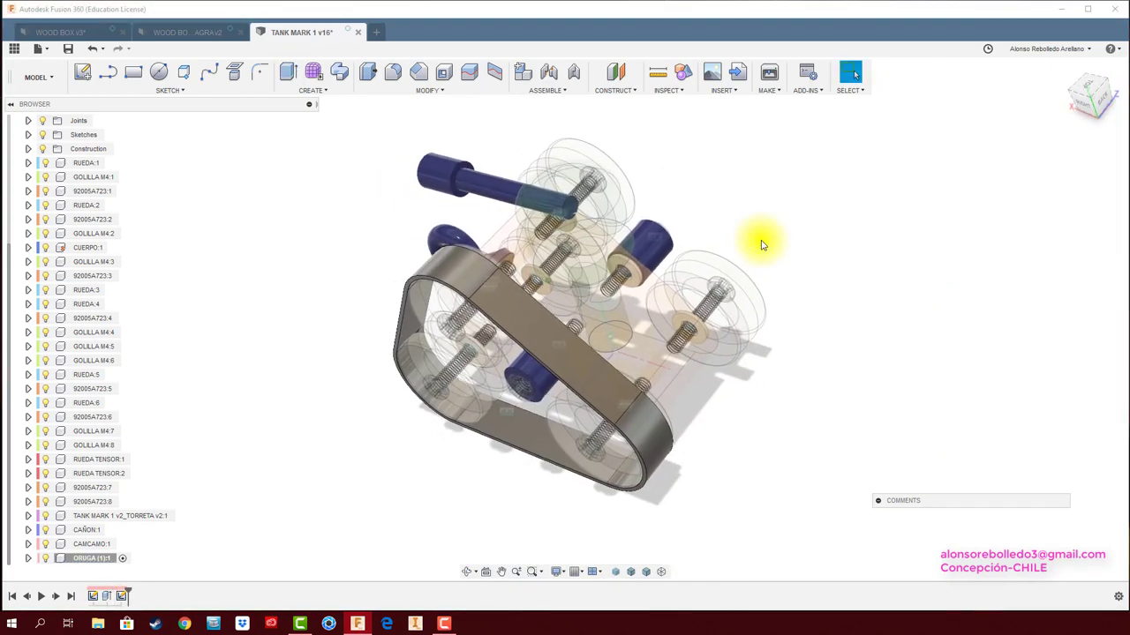
scroll(762, 245, "up", 5)
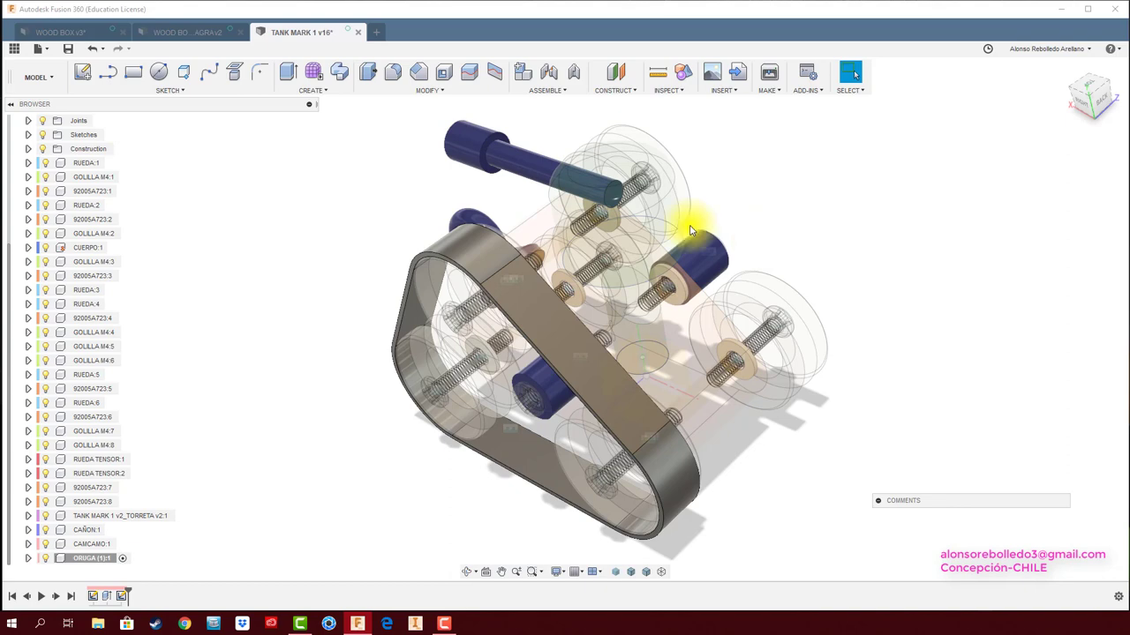
Step: Draw a small slot in a new sketch on the track band's flat outer face
left_click(176, 92)
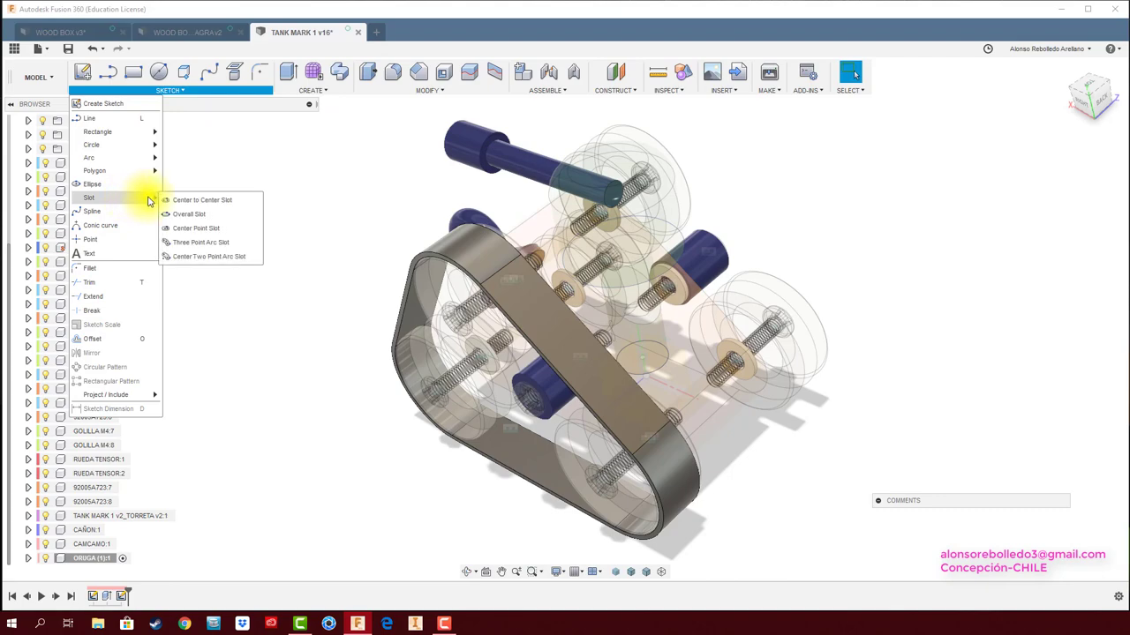
left_click(189, 201)
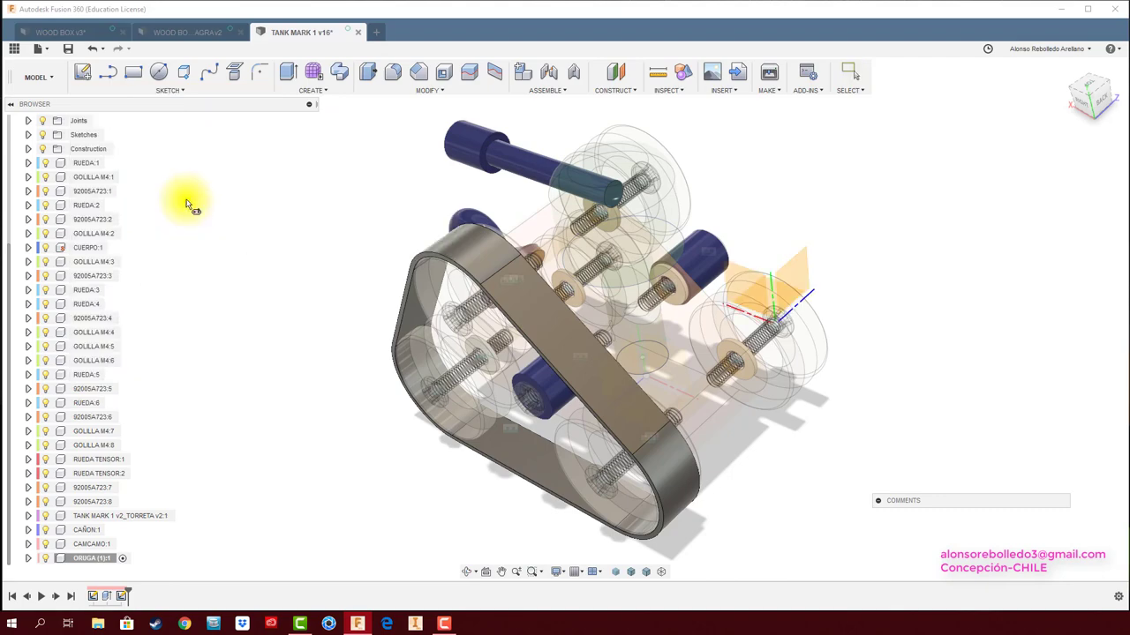
left_click(542, 320)
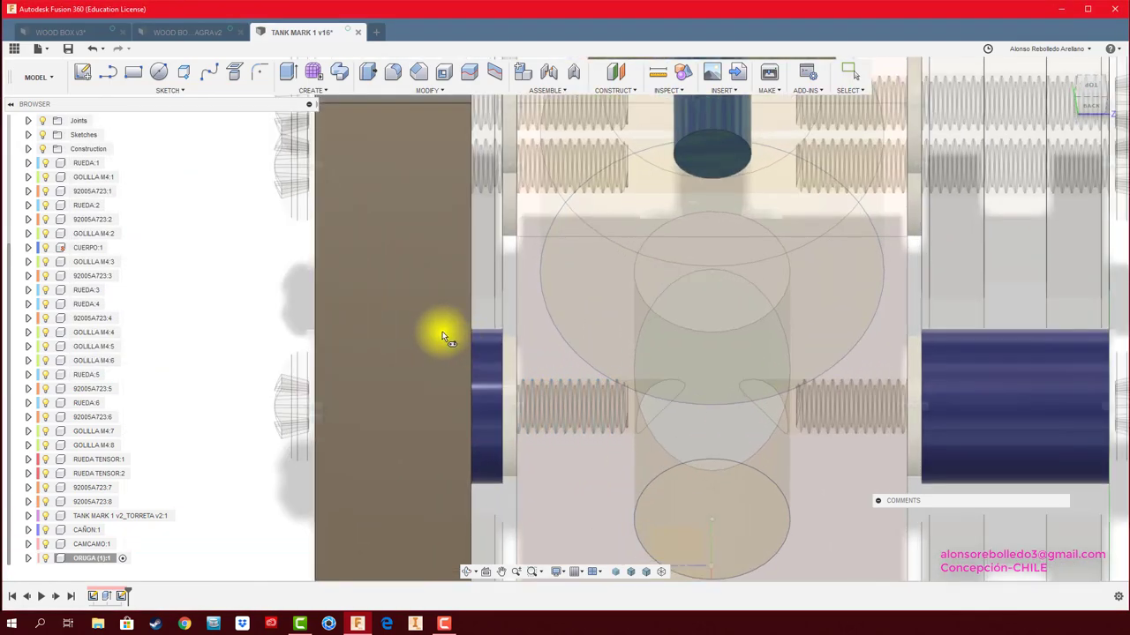
left_click(442, 331)
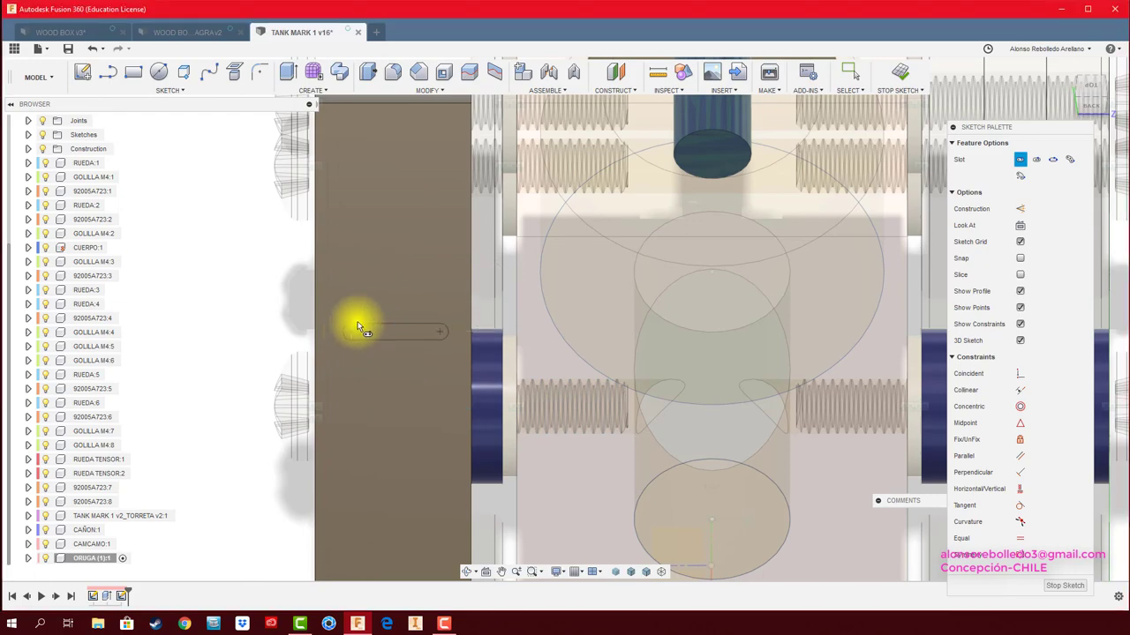
left_click(357, 328)
left_click(360, 308)
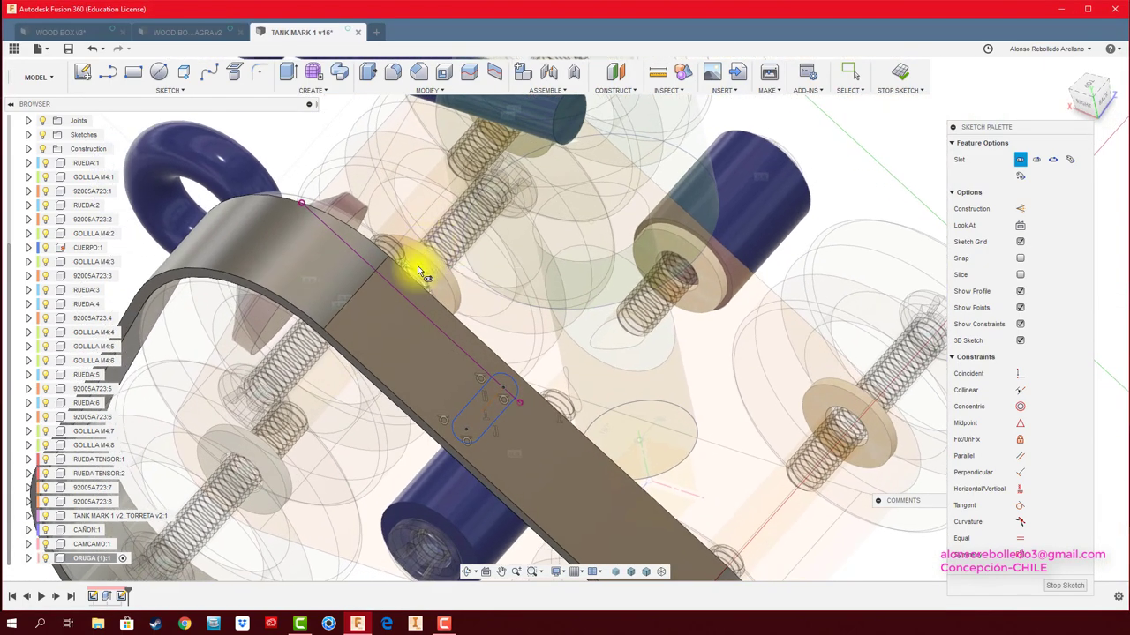
Step: Extrude the slot profile 2.0 mm outward, joined to the band as a tread cleat
key("e")
left_click(480, 429)
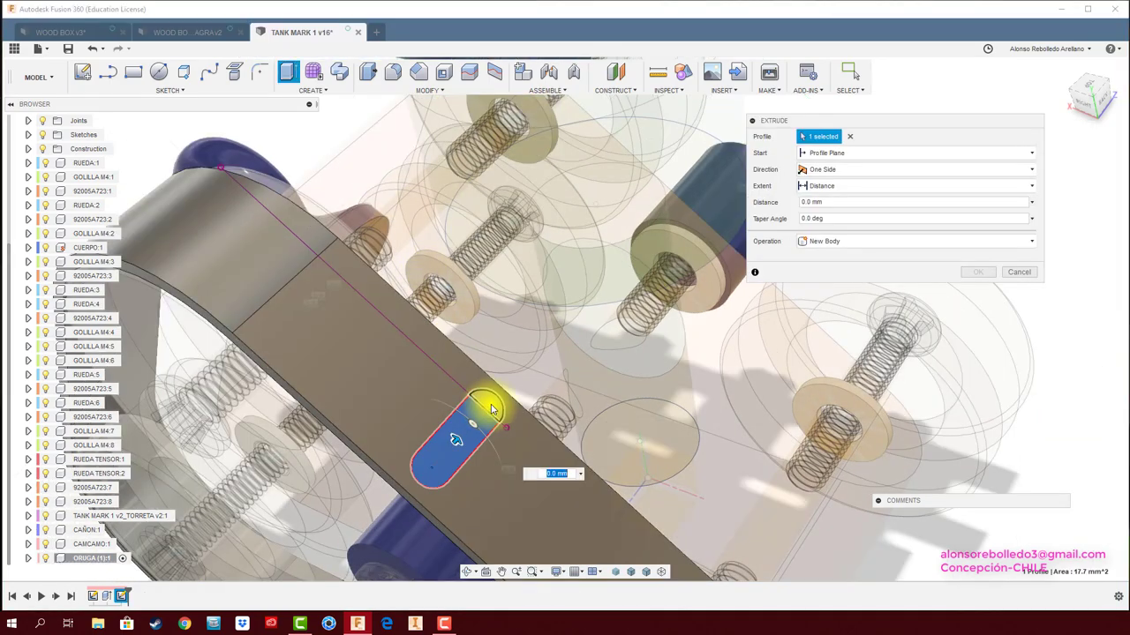
left_click_drag(492, 394, 504, 397)
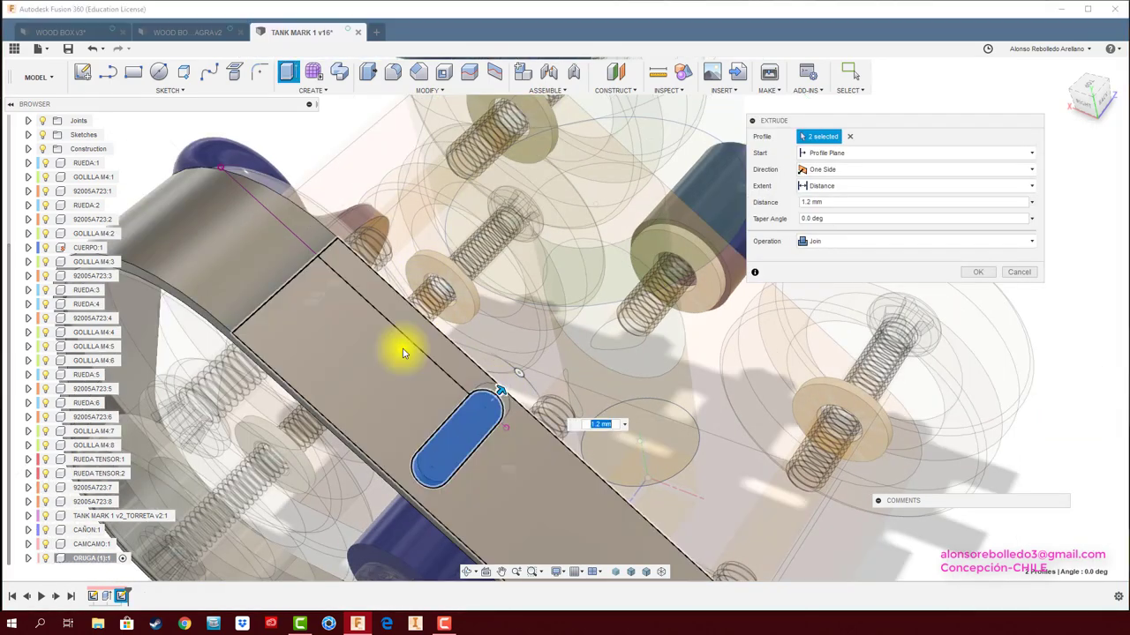
mouse_move(385, 334)
middle_mouse_down("shift")
mouse_move(615, 302)
mouse_move(612, 255)
middle_mouse_up("shift")
left_click_drag(612, 256, 626, 282)
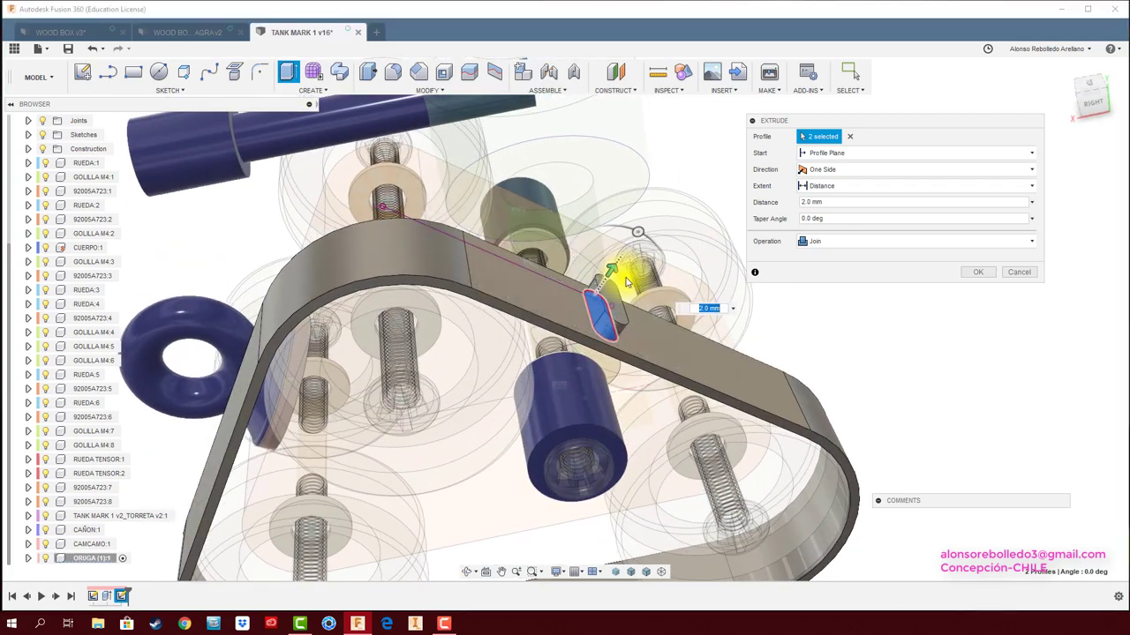
left_click(977, 272)
Step: Commit the cleat extrusion, inspect the cleat on the track, and start a Pattern on Path
key("F6")
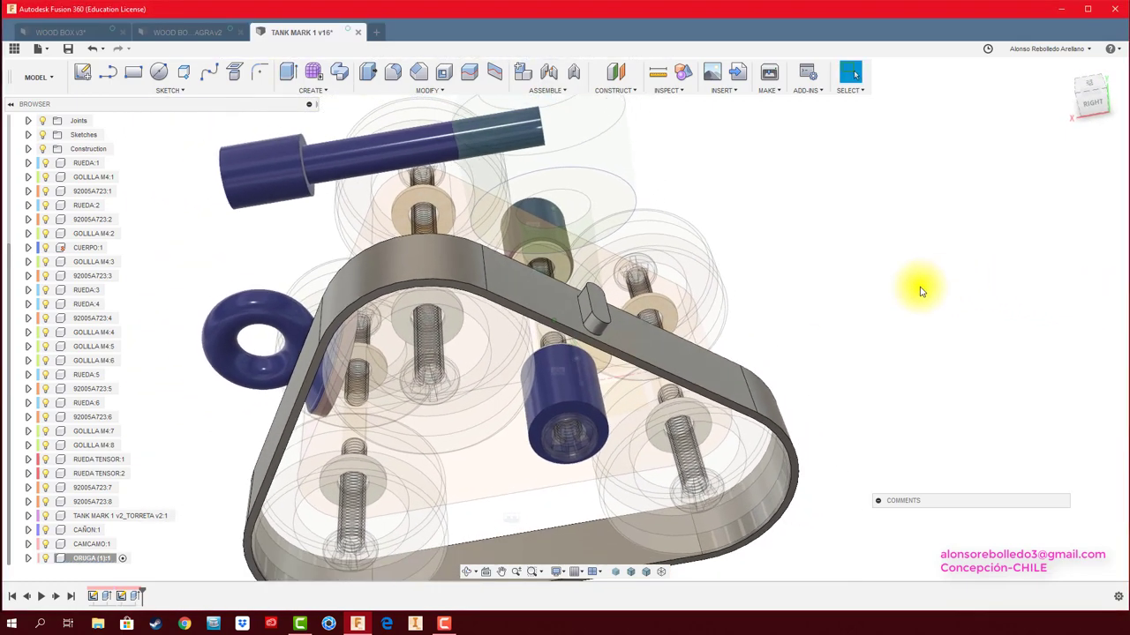
middle_click_drag(920, 292, 739, 317, "shift")
scroll(687, 327, "up", 3)
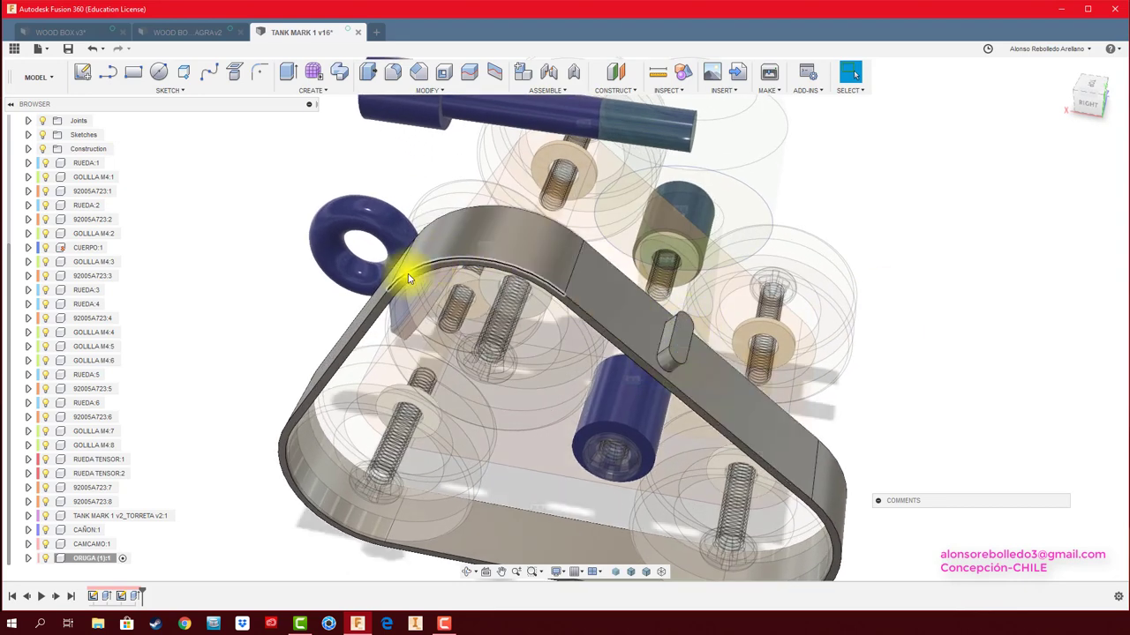
scroll(397, 288, "down", 1)
scroll(397, 289, "down", 2)
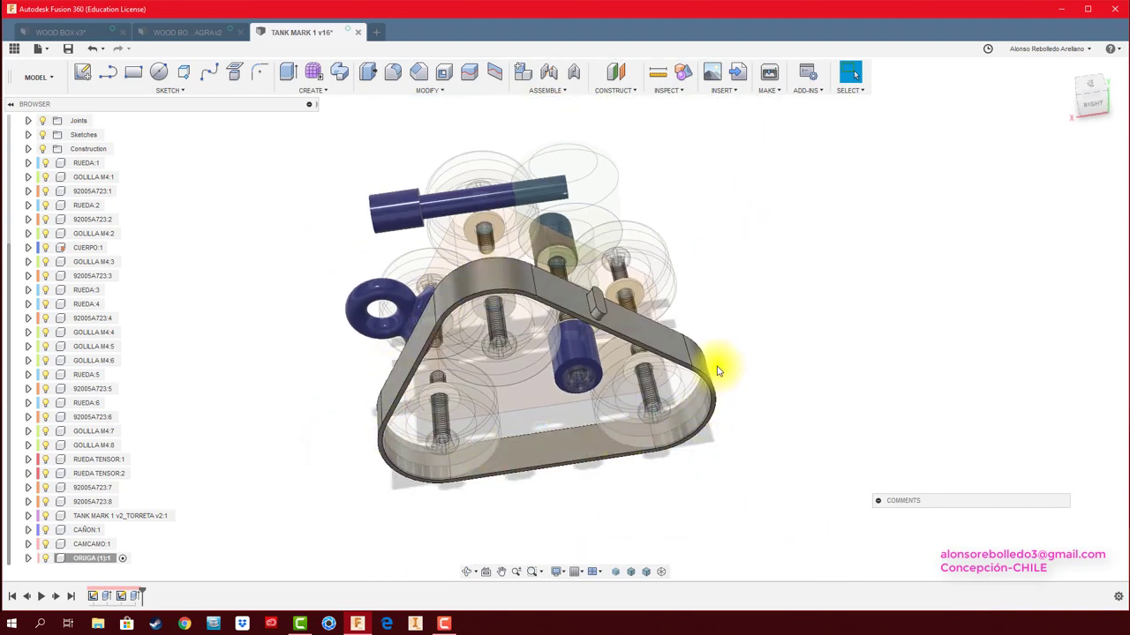
middle_click_drag(469, 277, 416, 328, "shift")
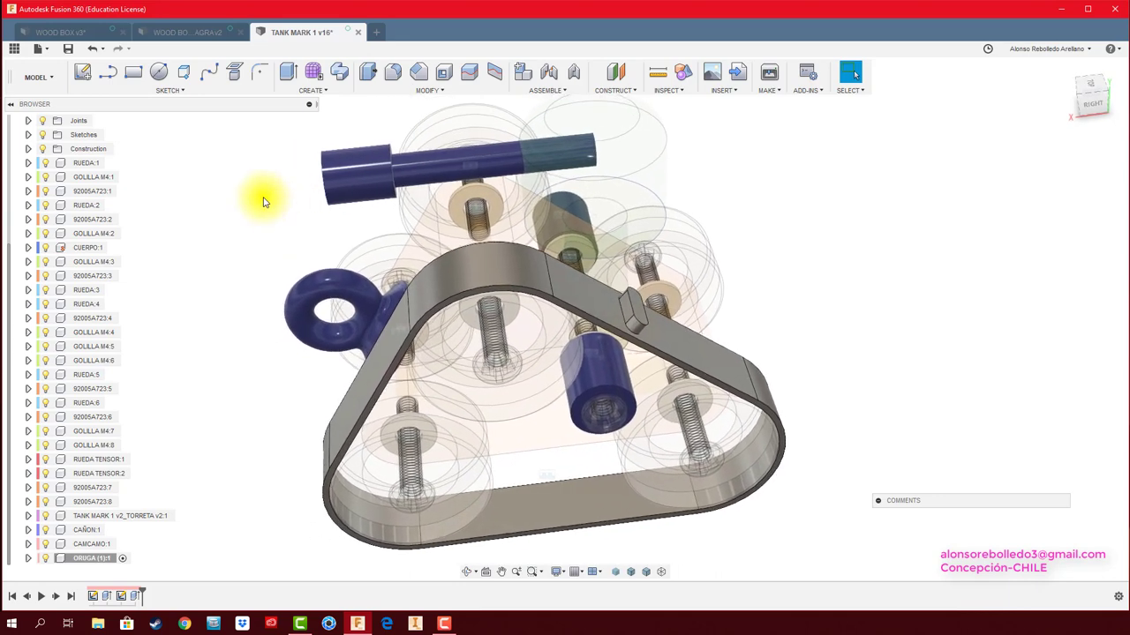
left_click(328, 92)
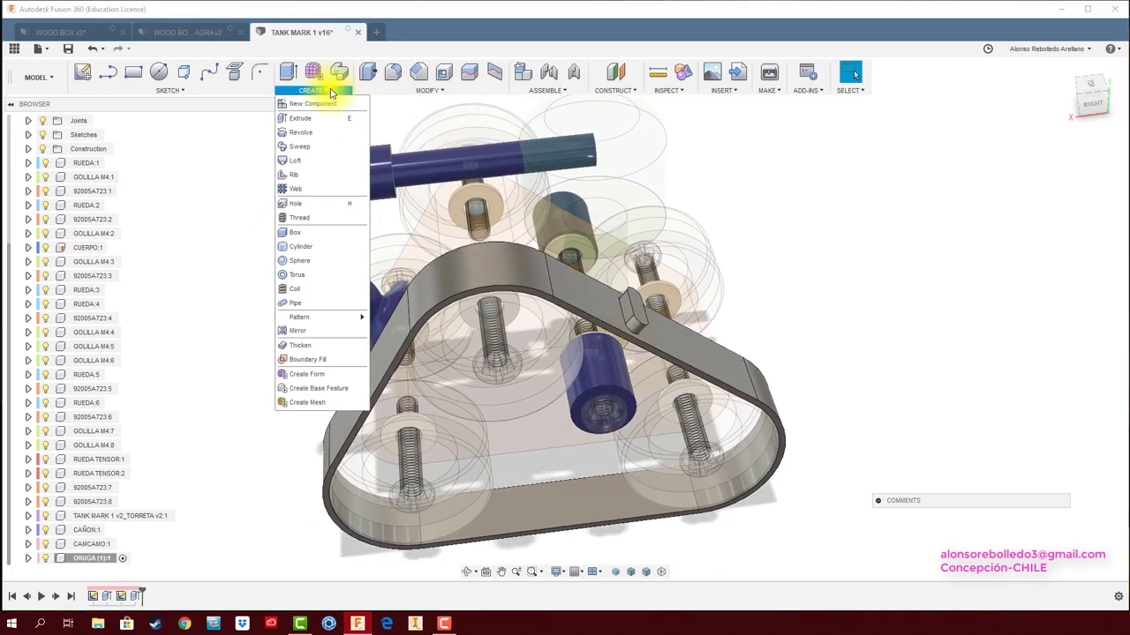
mouse_move(318, 317)
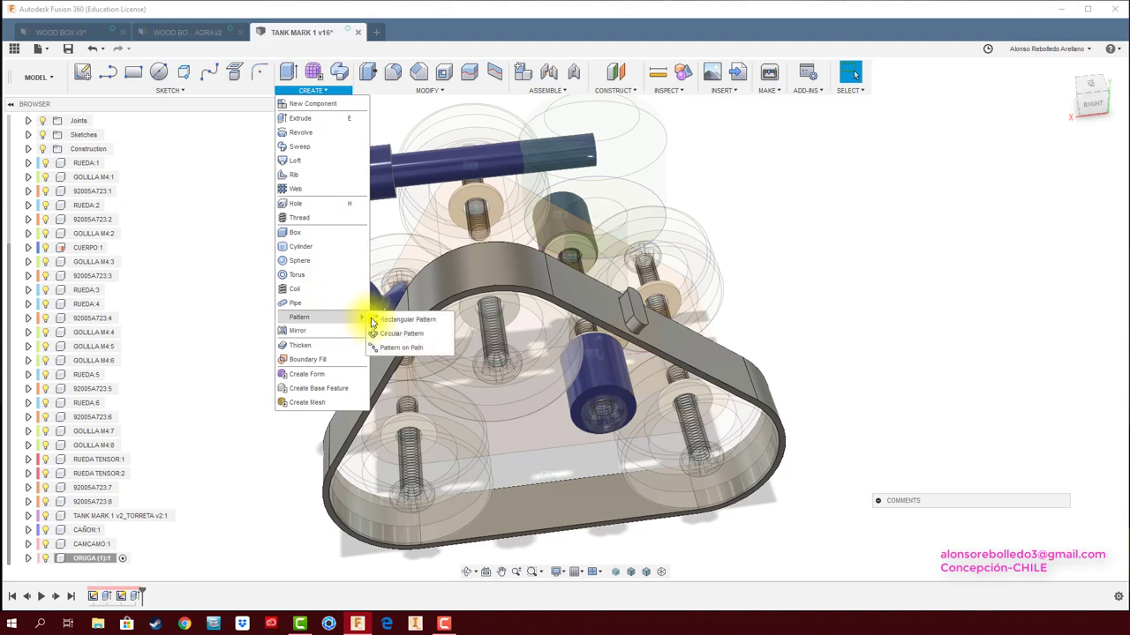
left_click(387, 345)
Step: Keep Faces as the pattern type and select the cleat's five faces as objects
scroll(769, 311, "up", 2)
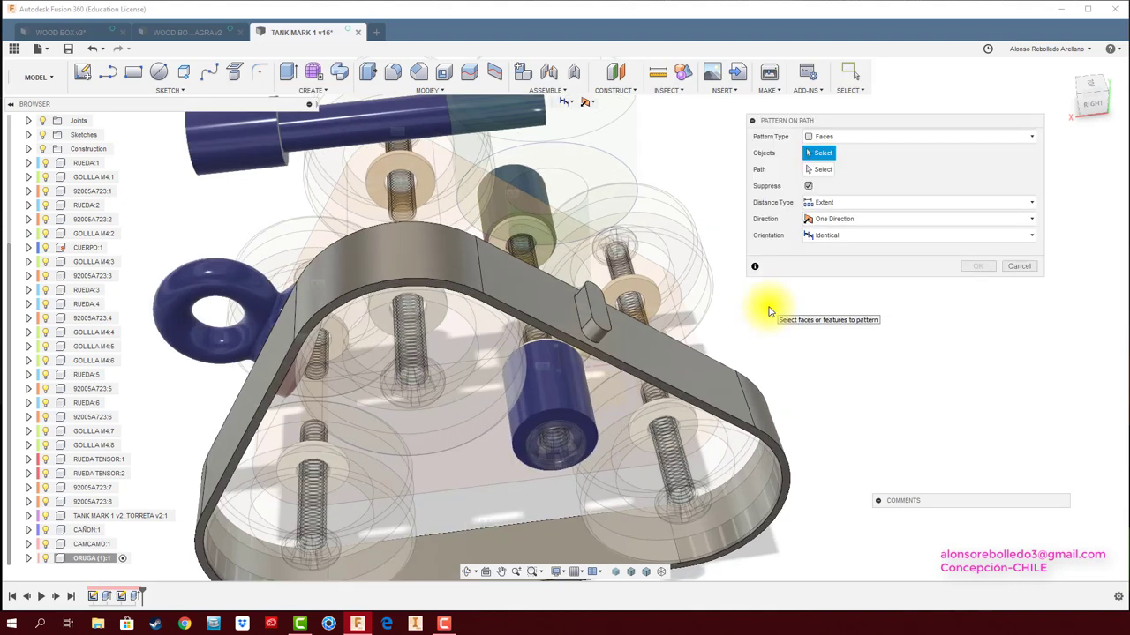
left_click(852, 139)
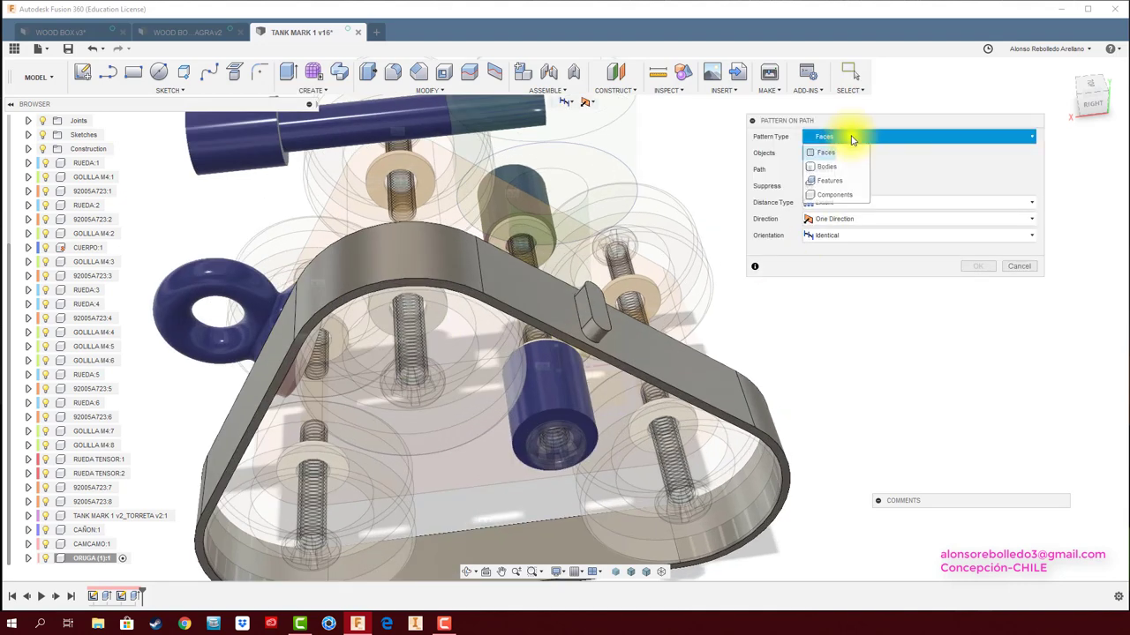
left_click(853, 140)
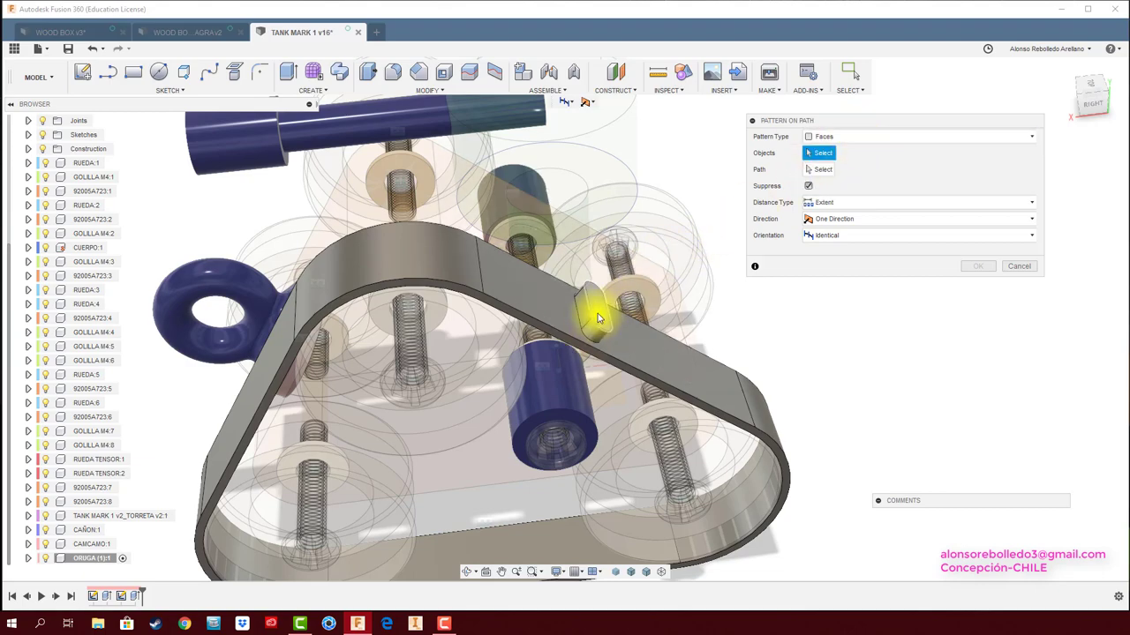
mouse_move(597, 333)
middle_mouse_down("shift")
mouse_move(624, 367)
mouse_move(600, 391)
middle_mouse_up("shift")
left_click(635, 389)
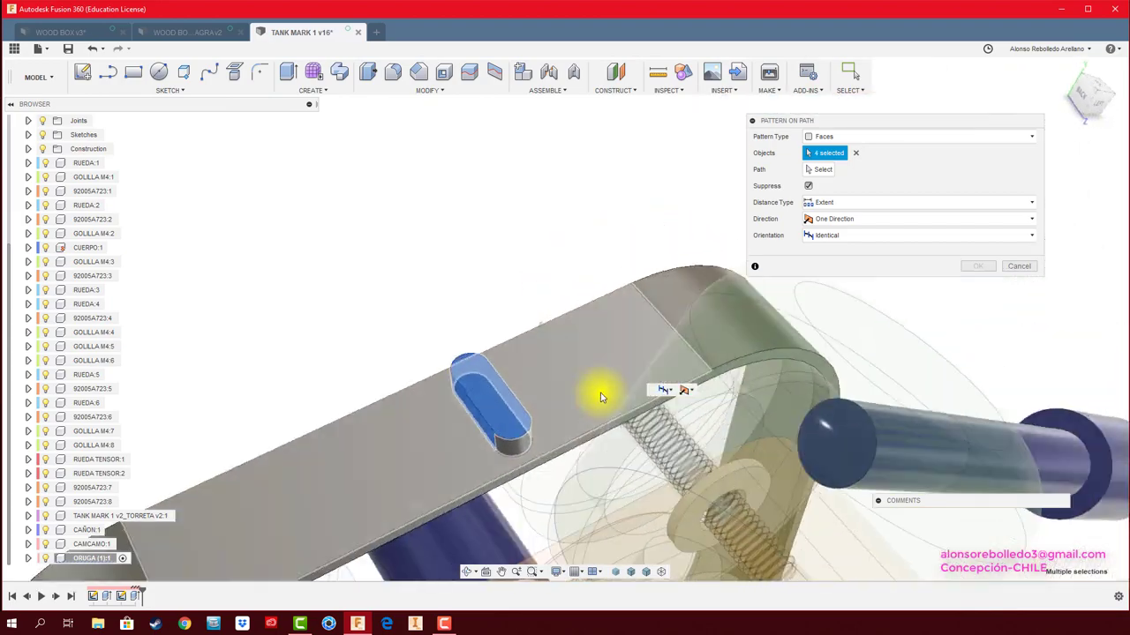
left_click(509, 443)
mouse_move(518, 433)
middle_mouse_down("shift")
mouse_move(479, 277)
mouse_move(676, 244)
middle_mouse_up("shift")
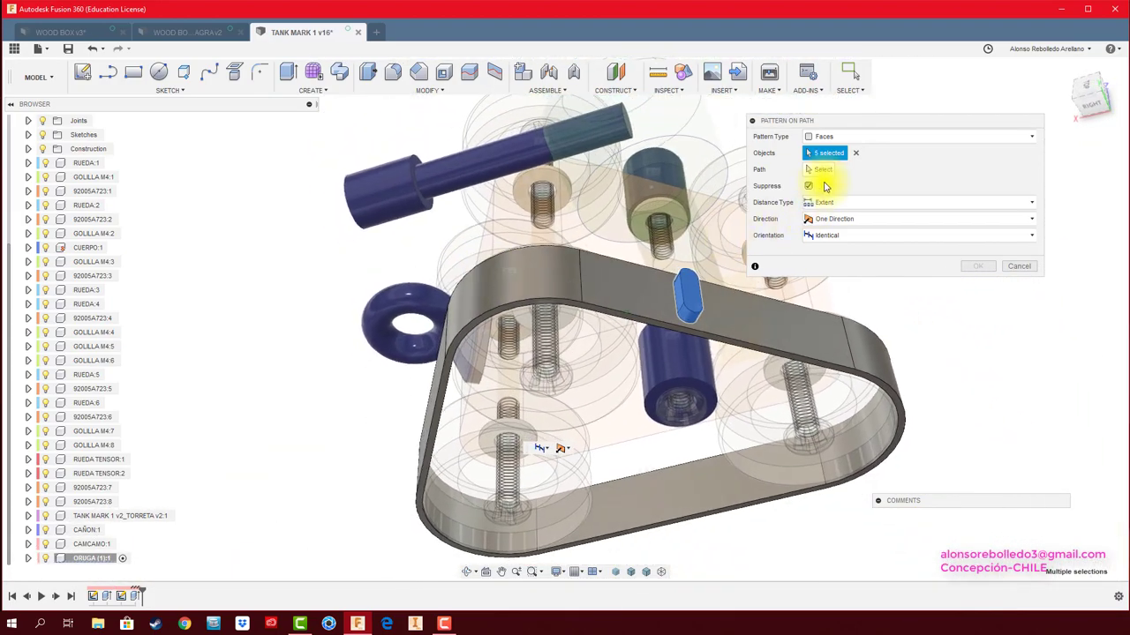
Step: Pick the track band's edge as the pattern path
left_click(819, 168)
left_click(657, 316)
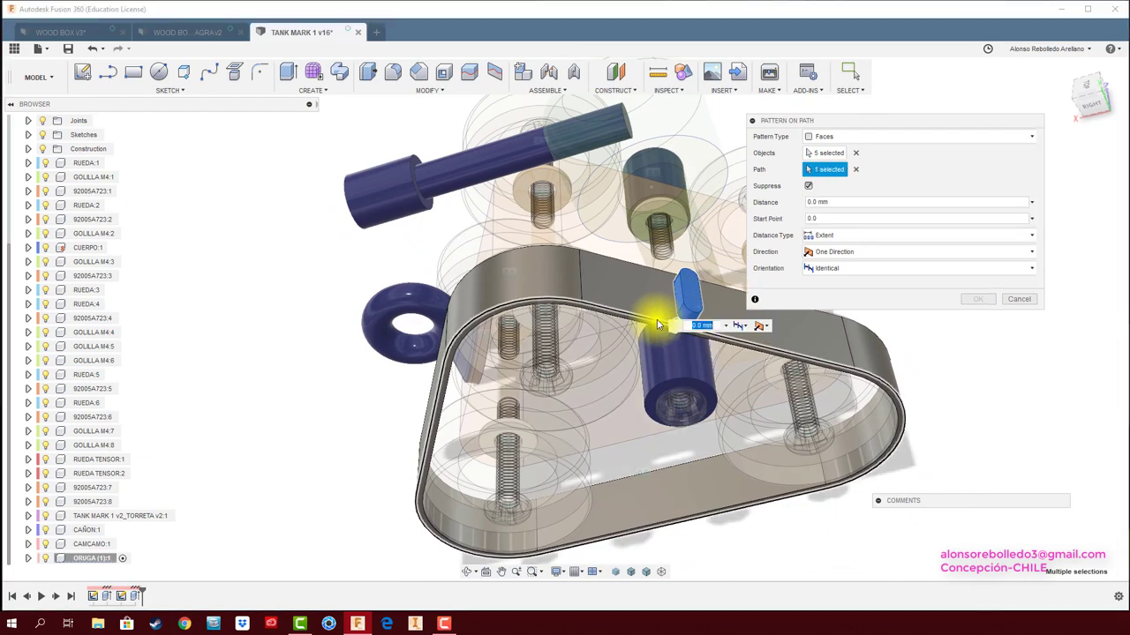
mouse_move(657, 318)
middle_mouse_down("shift")
mouse_move(668, 333)
mouse_move(586, 311)
middle_mouse_up("shift")
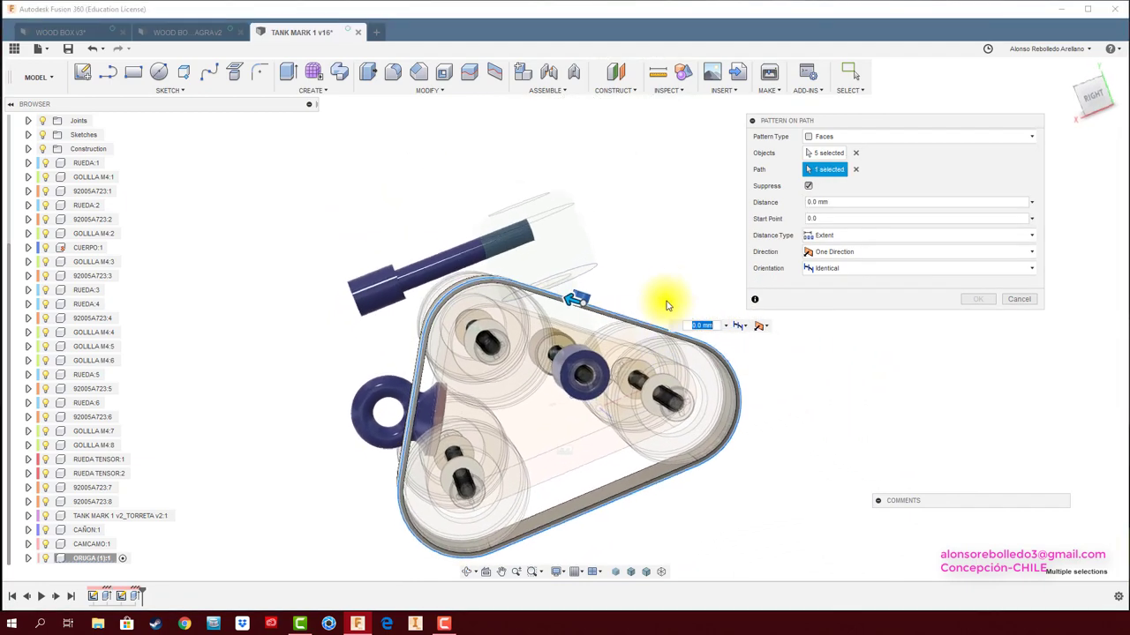
Step: Spread 30 cleats around the track loop over a 197.5 mm distance
left_click_drag(586, 311, 557, 294)
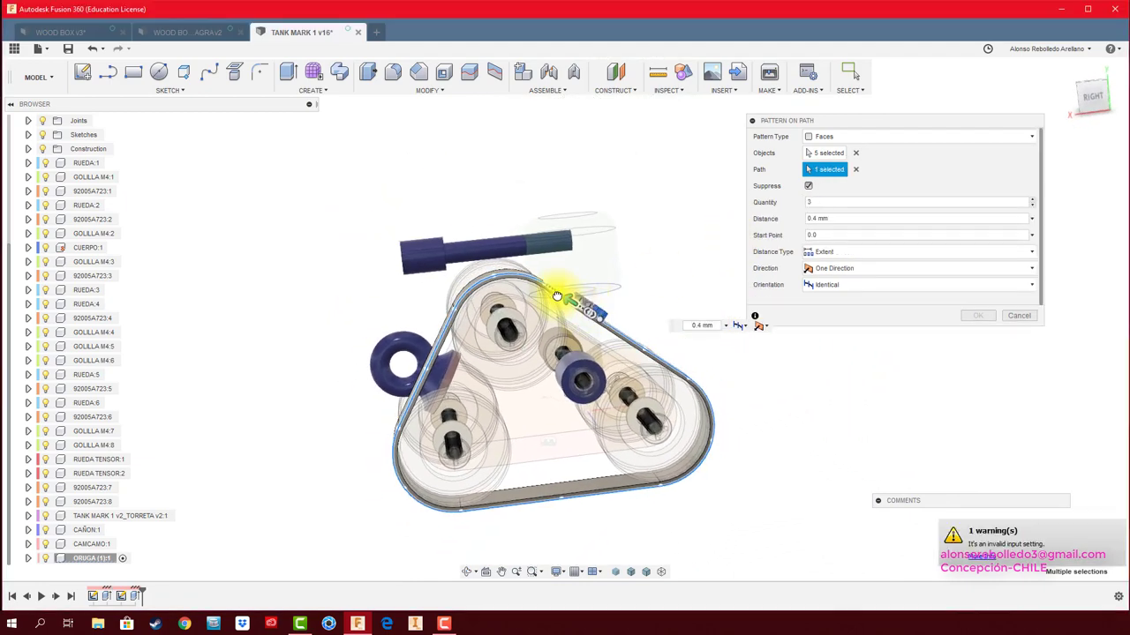
mouse_move(487, 279)
left_mouse_down()
mouse_move(479, 328)
mouse_move(404, 378)
mouse_move(411, 400)
left_mouse_up()
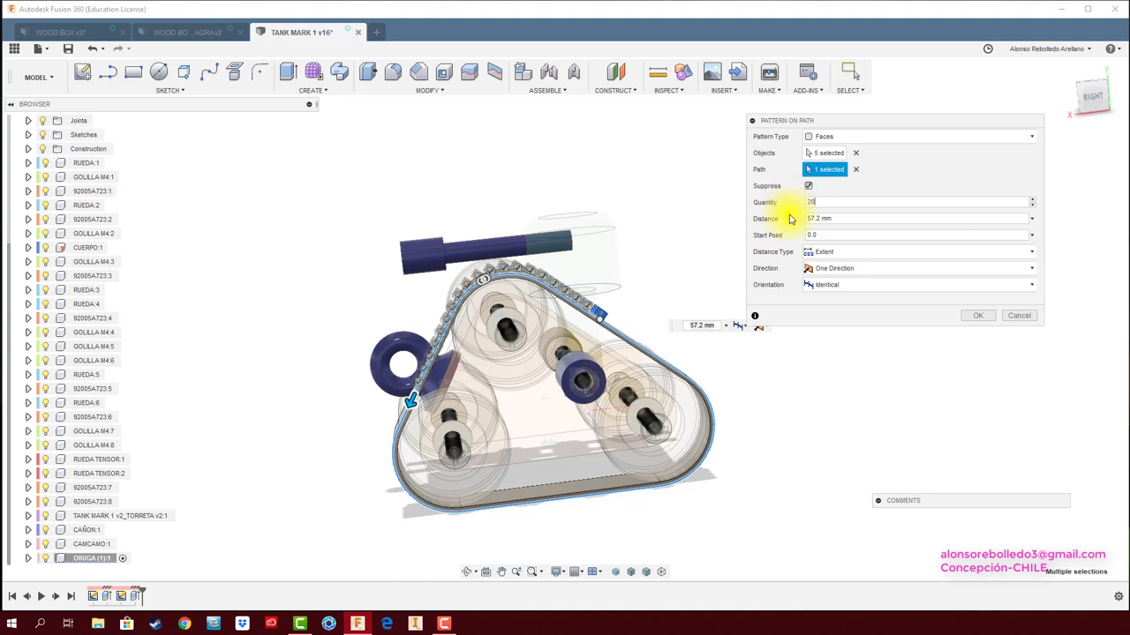
mouse_move(410, 400)
left_mouse_down()
mouse_move(403, 457)
mouse_move(560, 537)
mouse_move(732, 467)
mouse_move(705, 380)
mouse_move(640, 339)
left_mouse_up()
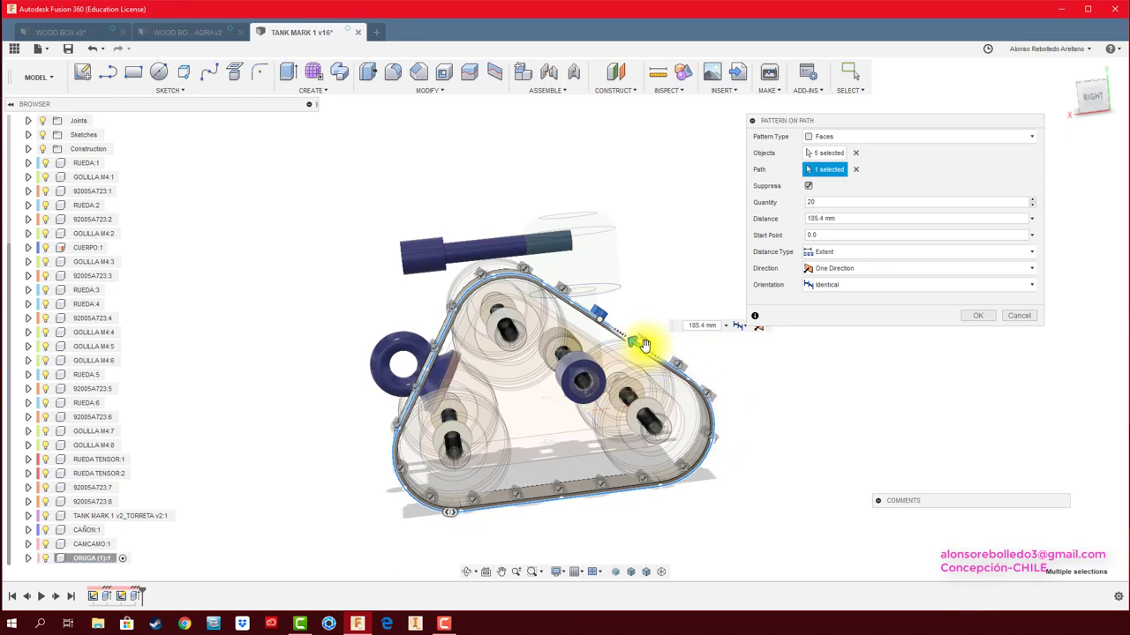
scroll(635, 353, "up", 5)
middle_click_drag(632, 380, 608, 420, "shift")
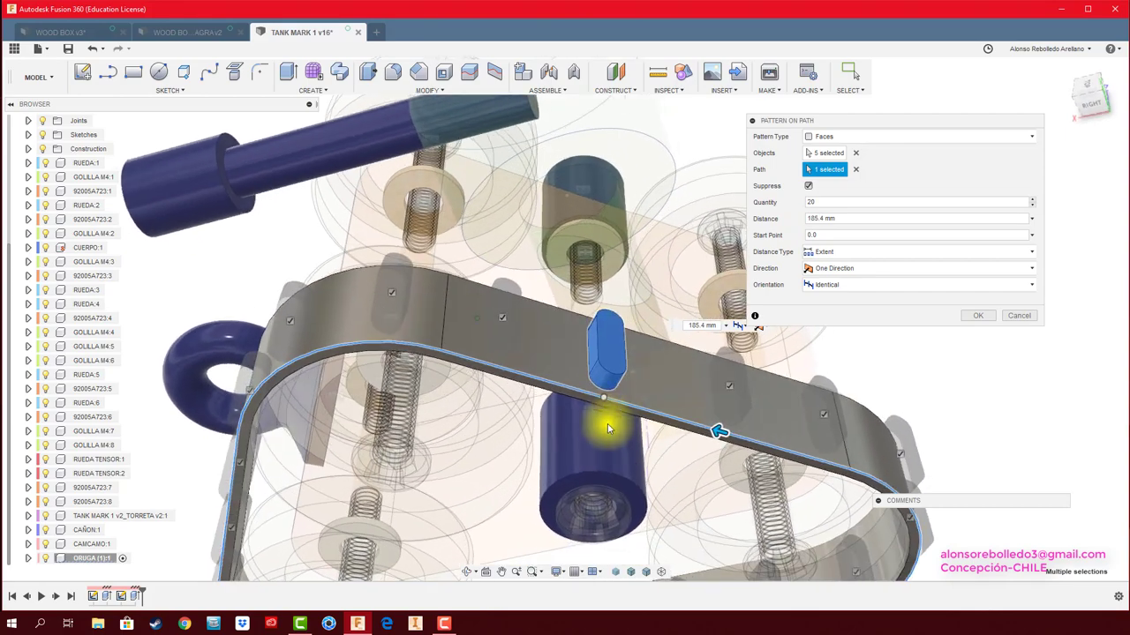
left_click_drag(712, 430, 580, 397)
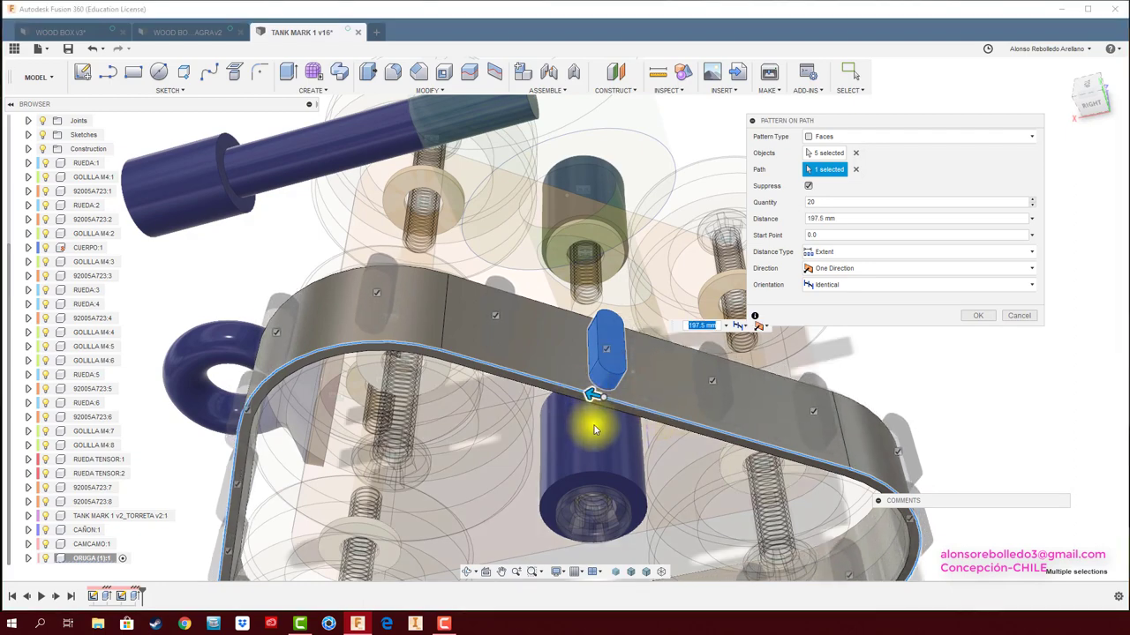
key("F6")
left_click(862, 204)
type("30")
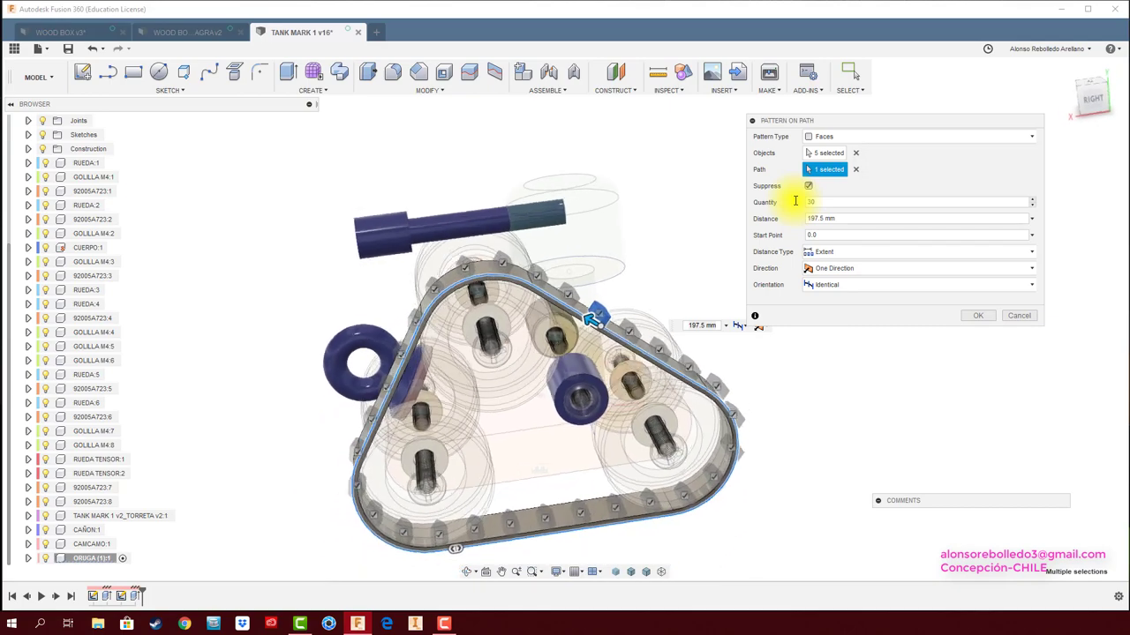
Step: Set the cleat orientation to Path Direction and finish the 30-cleat pattern
left_click(1097, 102)
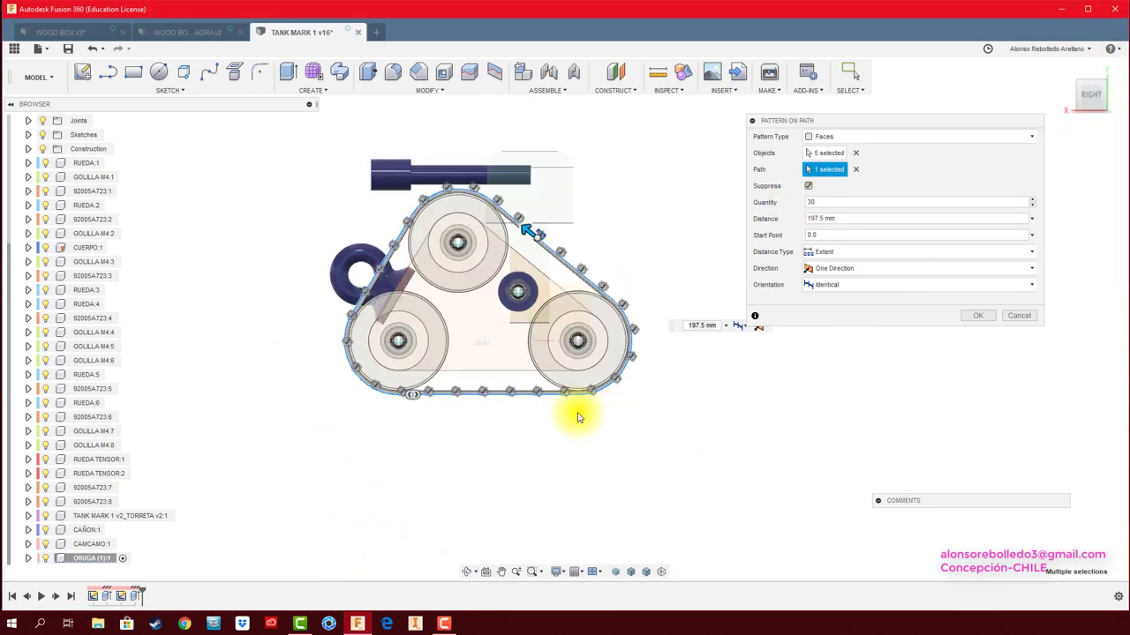
scroll(474, 397, "up", 3)
scroll(448, 391, "down", 3)
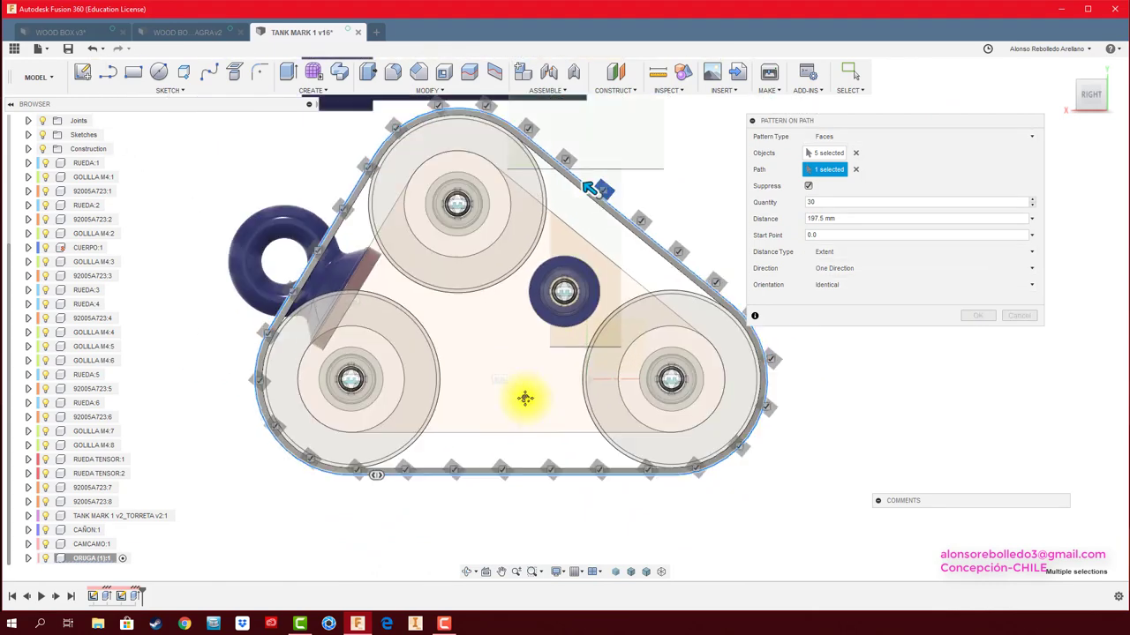
scroll(524, 396, "up", 2)
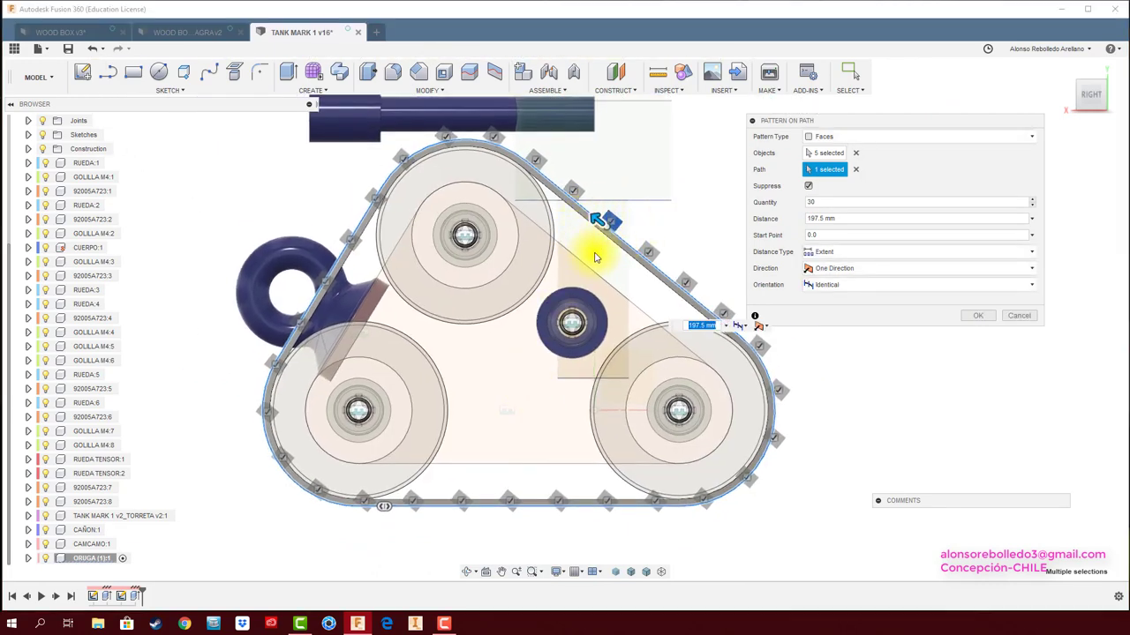
left_click(880, 288)
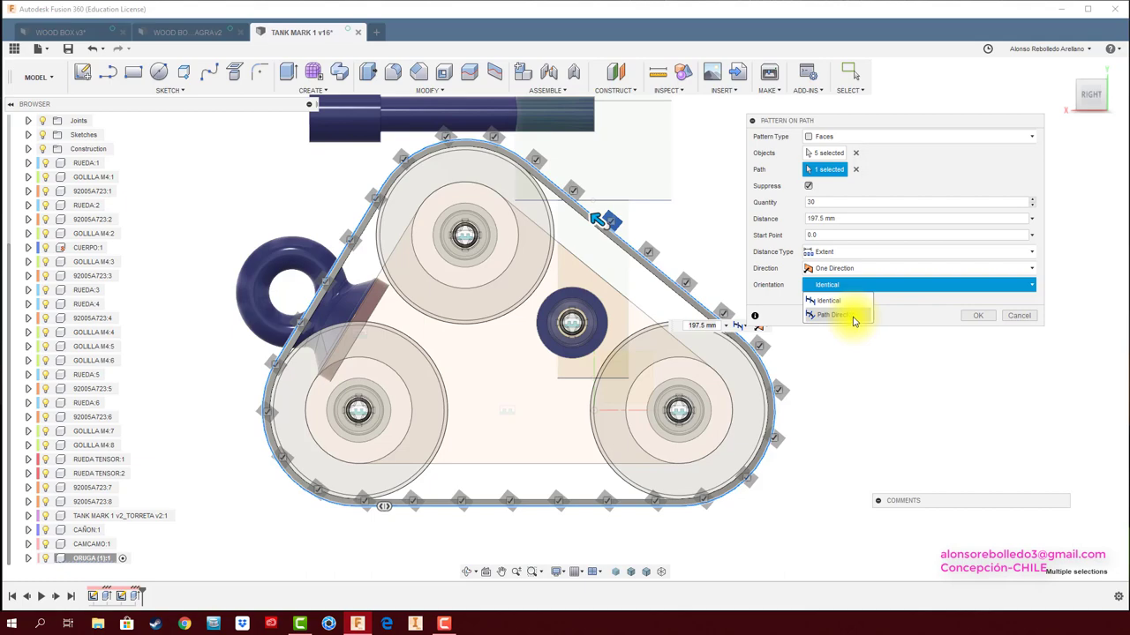
left_click(853, 316)
key("F5")
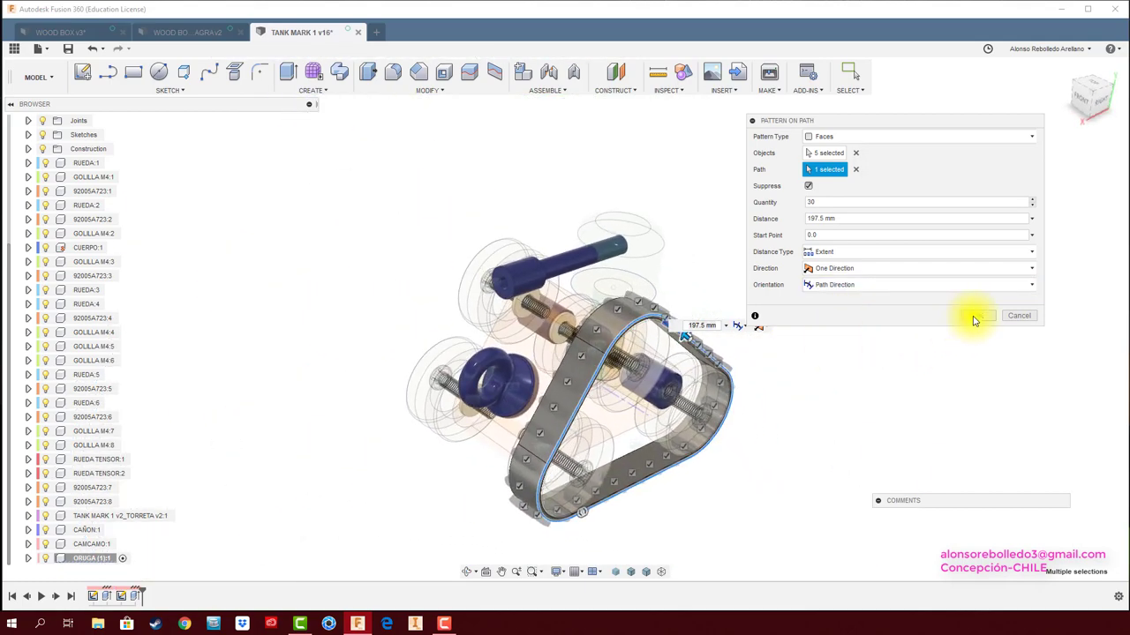
left_click(976, 316)
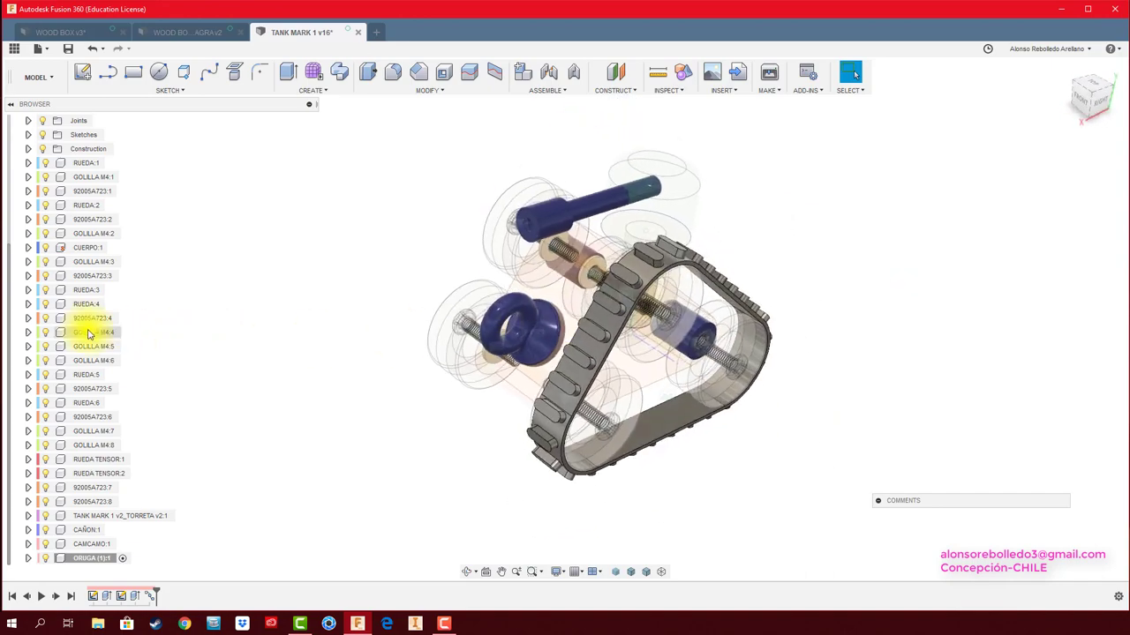
Step: Activate the TANK MARK 1 root component and view the tank from the front-left
scroll(88, 334, "up", 2)
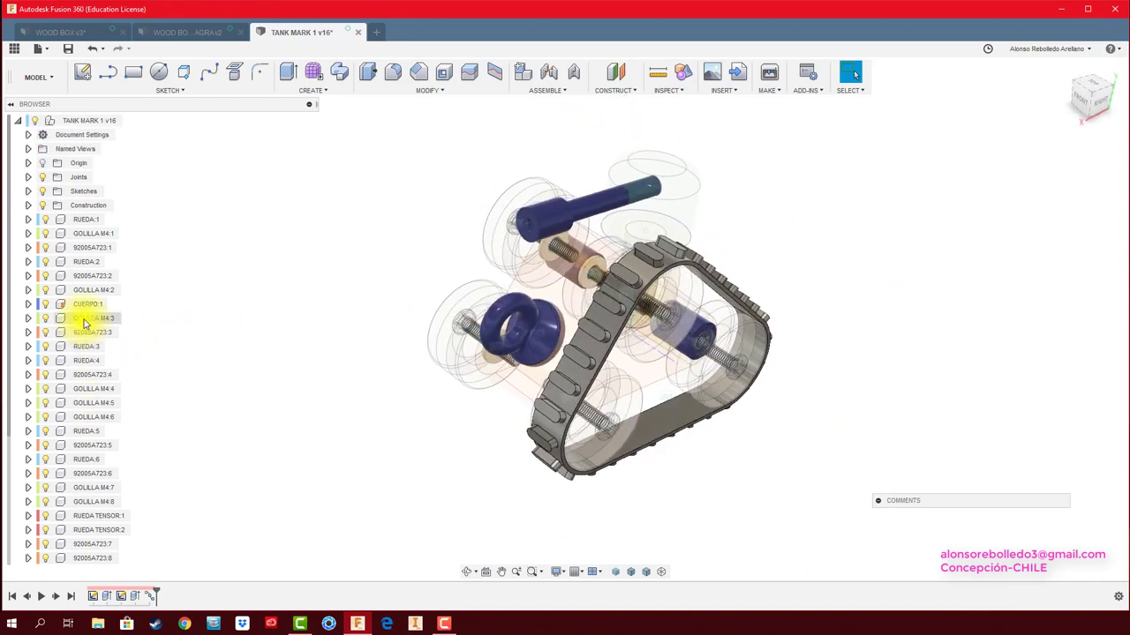
left_click(130, 120)
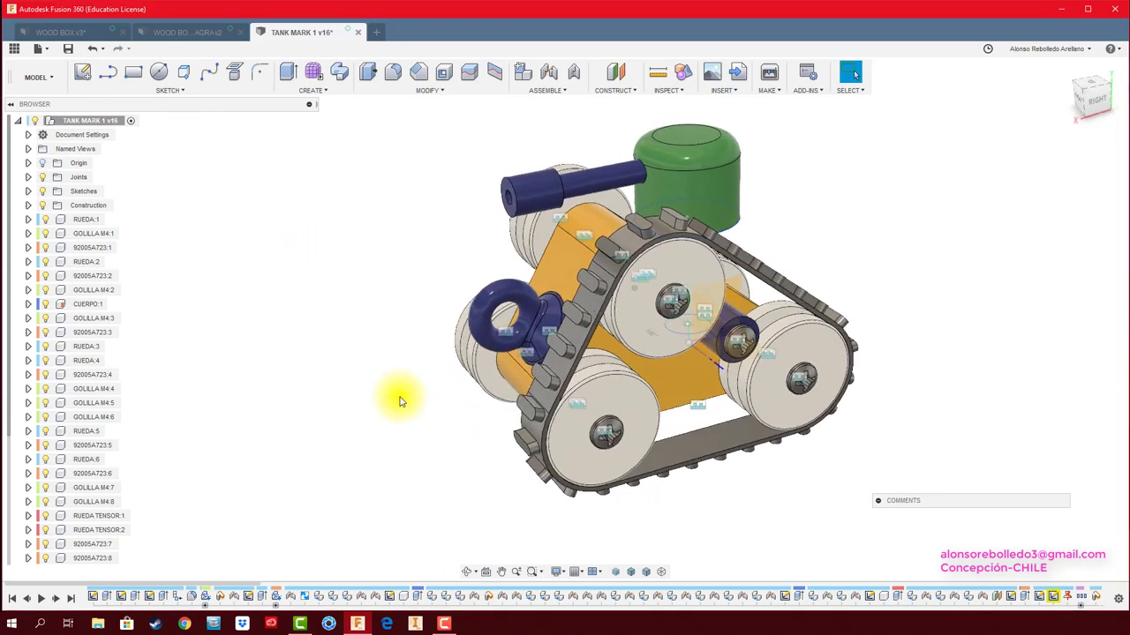
middle_click_drag(403, 400, 468, 360, "shift")
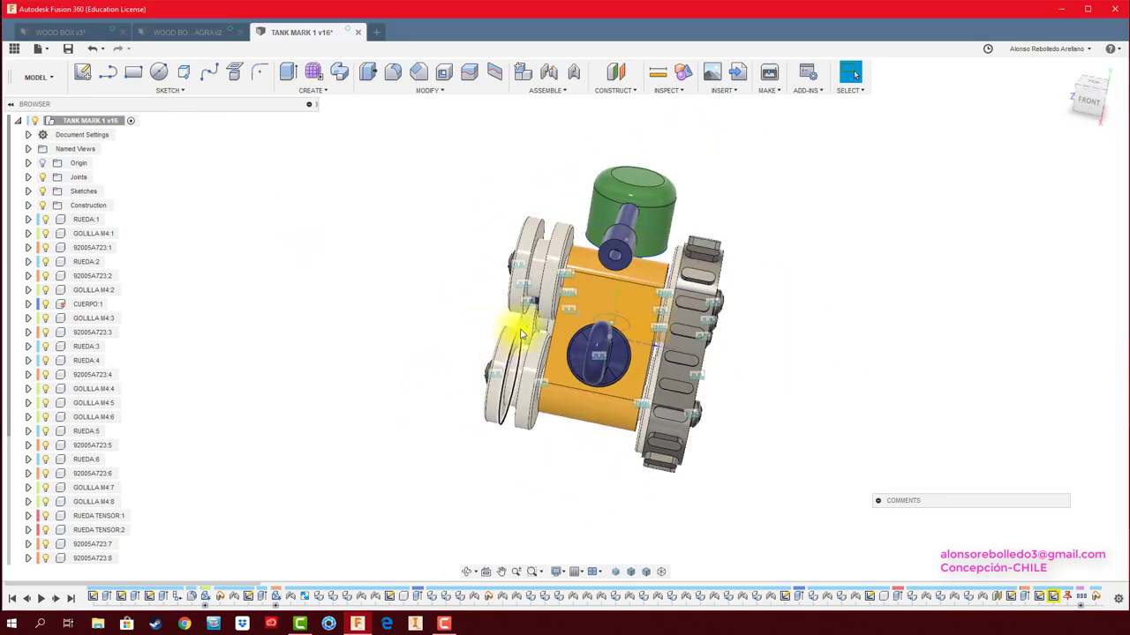
mouse_move(477, 316)
middle_mouse_down("shift")
mouse_move(486, 309)
mouse_move(447, 315)
middle_mouse_up("shift")
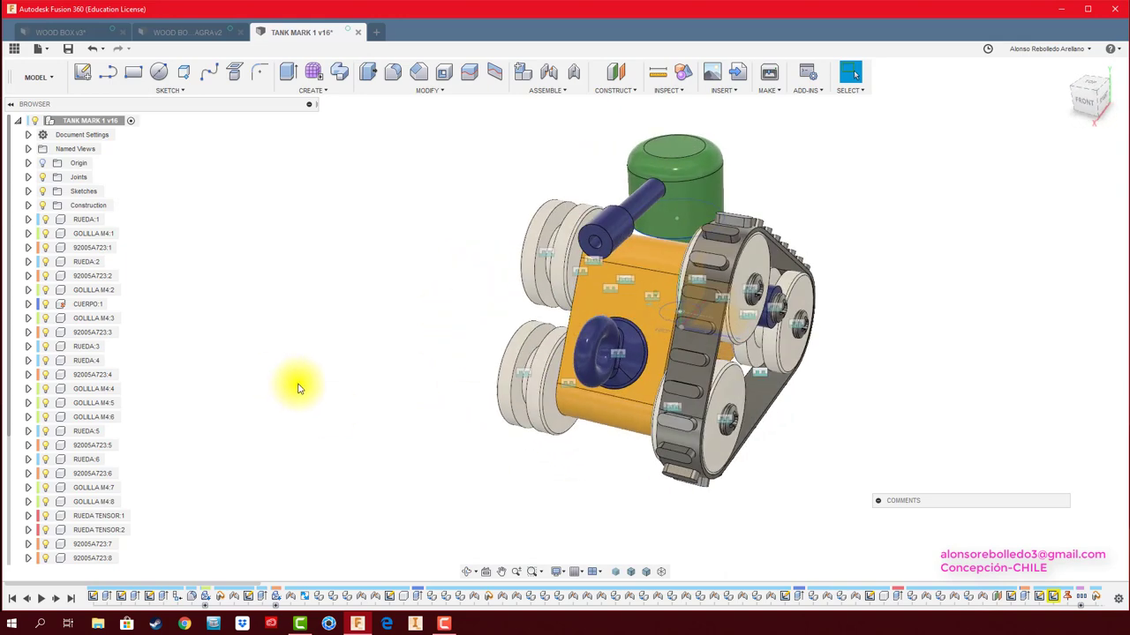
left_click(616, 92)
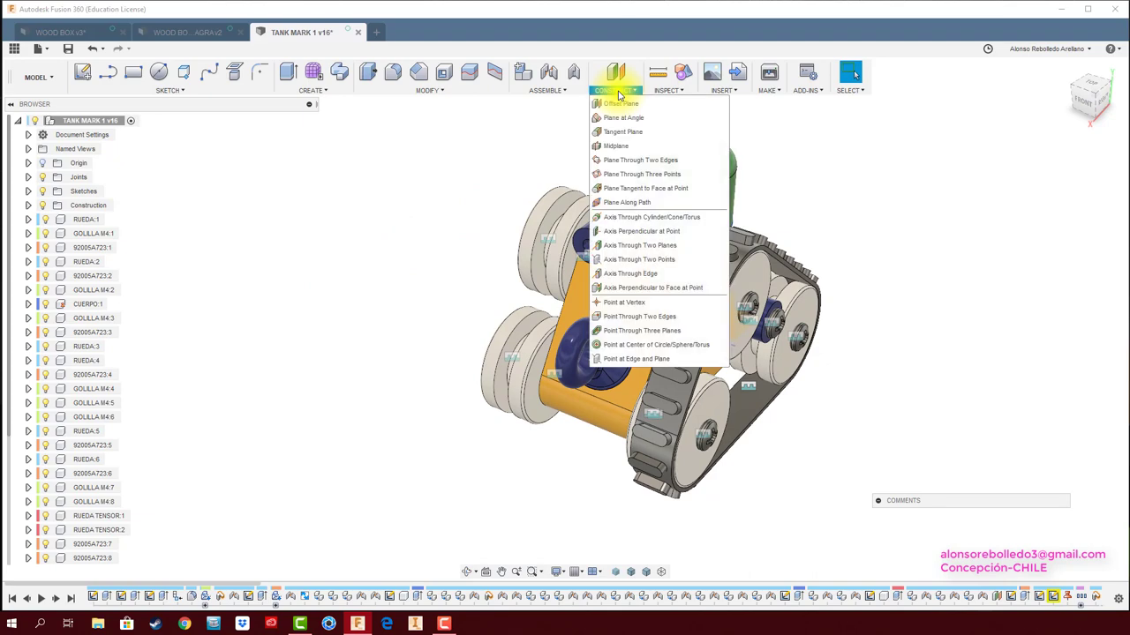
Step: Create a midplane halfway between the tank body's two opposite side faces
left_click(618, 151)
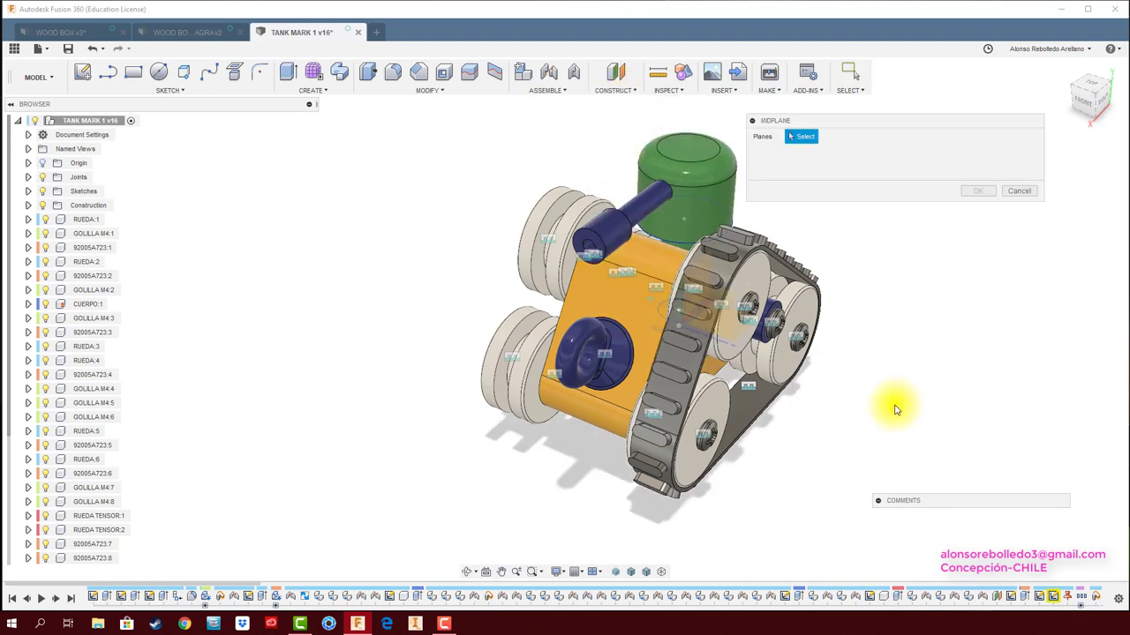
mouse_move(894, 409)
middle_mouse_down("shift")
mouse_move(578, 355)
mouse_move(574, 253)
mouse_move(600, 221)
mouse_move(557, 234)
mouse_move(976, 192)
mouse_move(966, 234)
mouse_move(487, 328)
mouse_move(290, 353)
mouse_move(323, 247)
middle_mouse_up("shift")
left_click(746, 375)
left_click(578, 356)
left_click(977, 191)
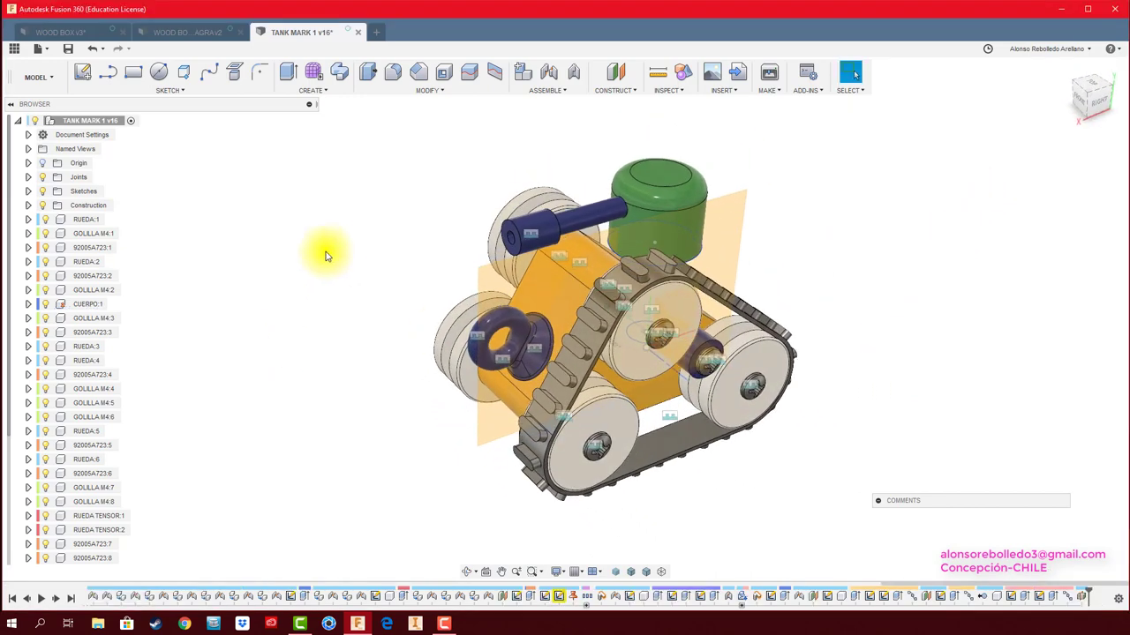
Step: Start a Mirror of Components type and select the ORUGA (1):1 track
left_click(335, 93)
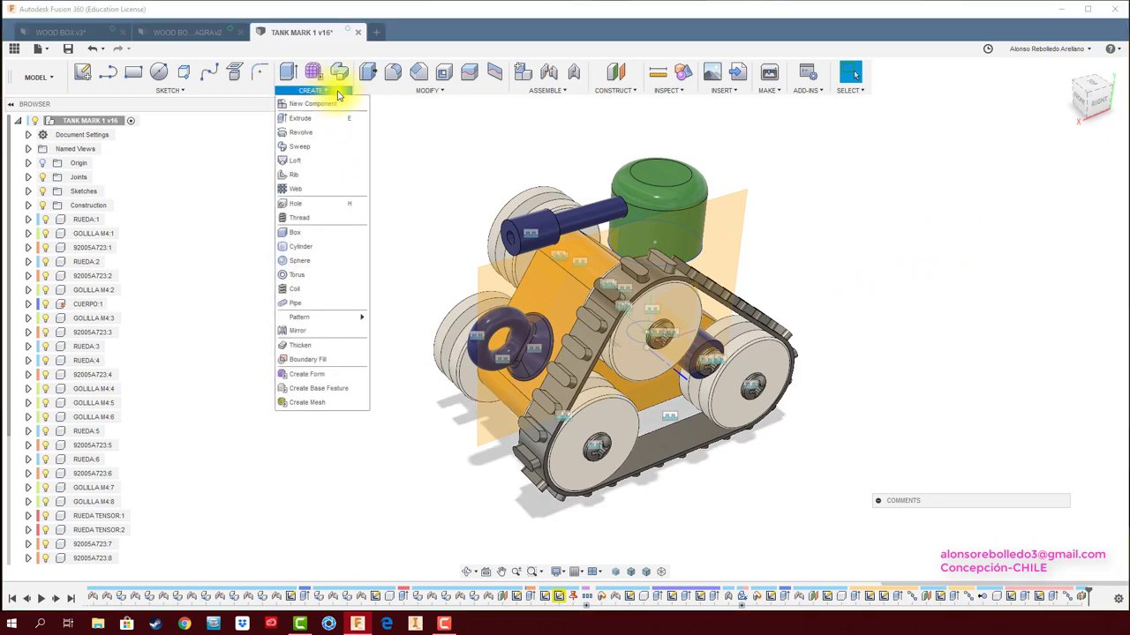
left_click(301, 332)
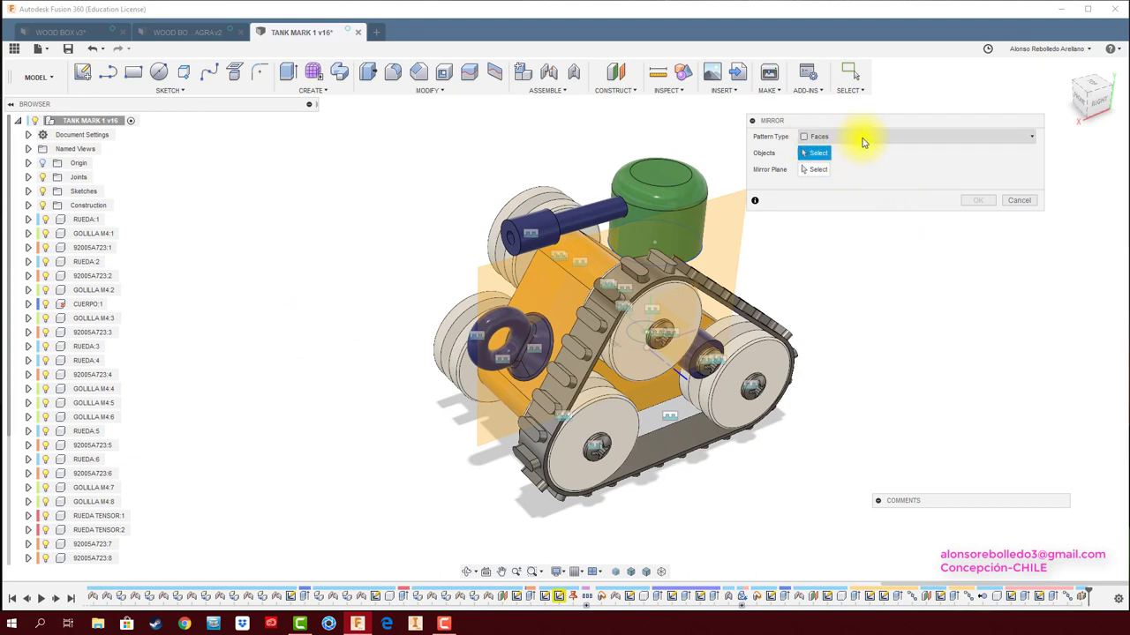
left_click(864, 139)
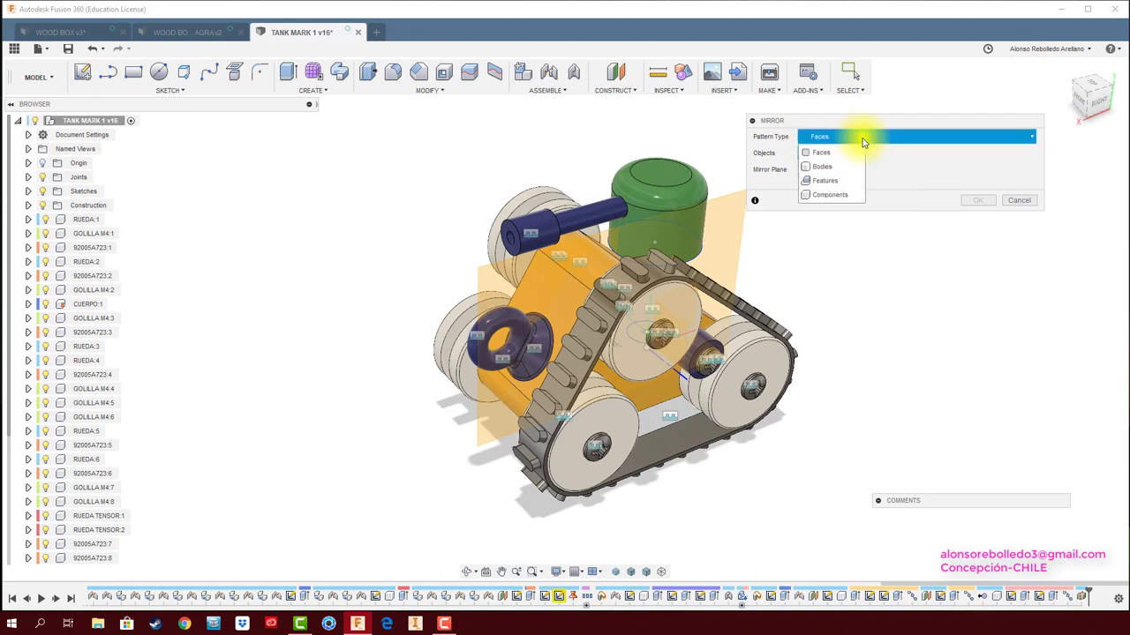
left_click(830, 194)
scroll(87, 529, "down", 2)
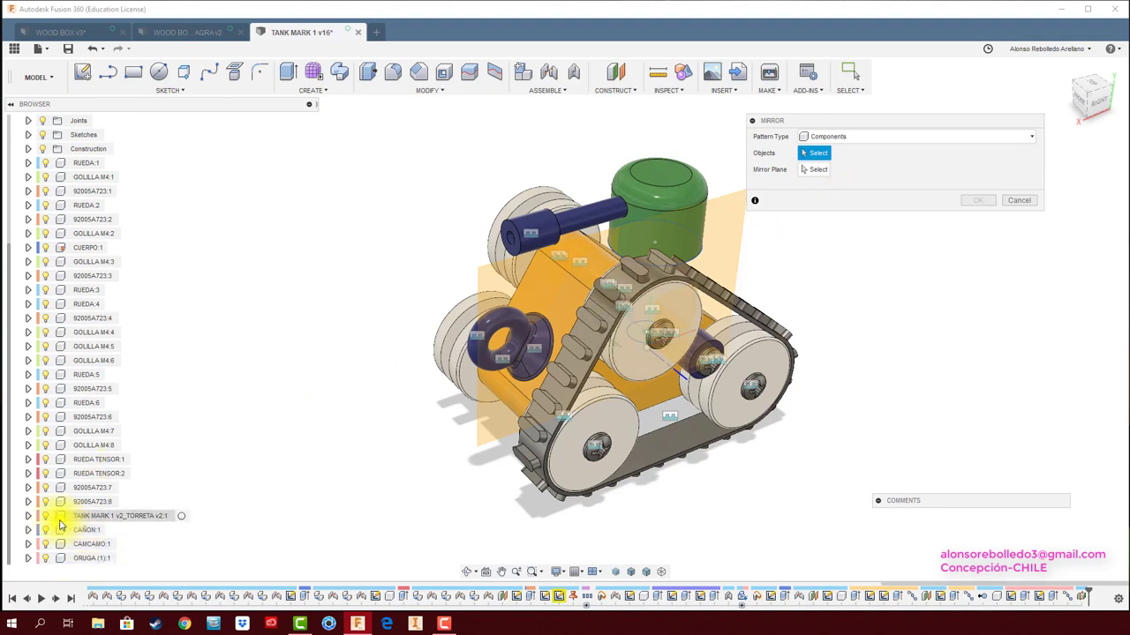
left_click(80, 560)
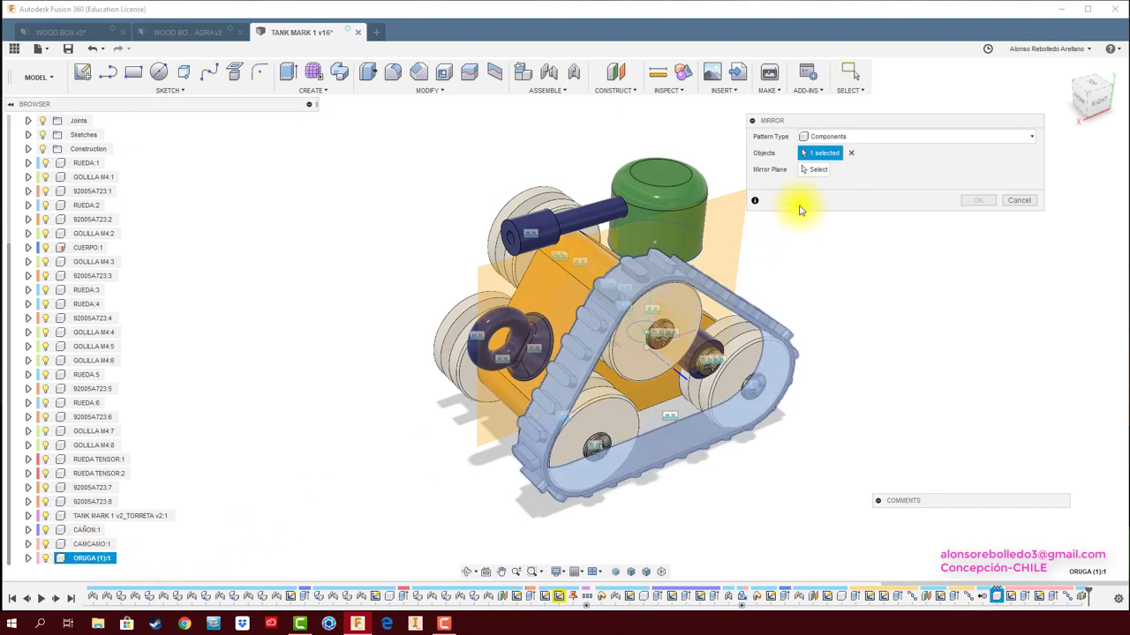
Step: Mirror the track across the midplane to create the second track, then reframe the tank
left_click(819, 173)
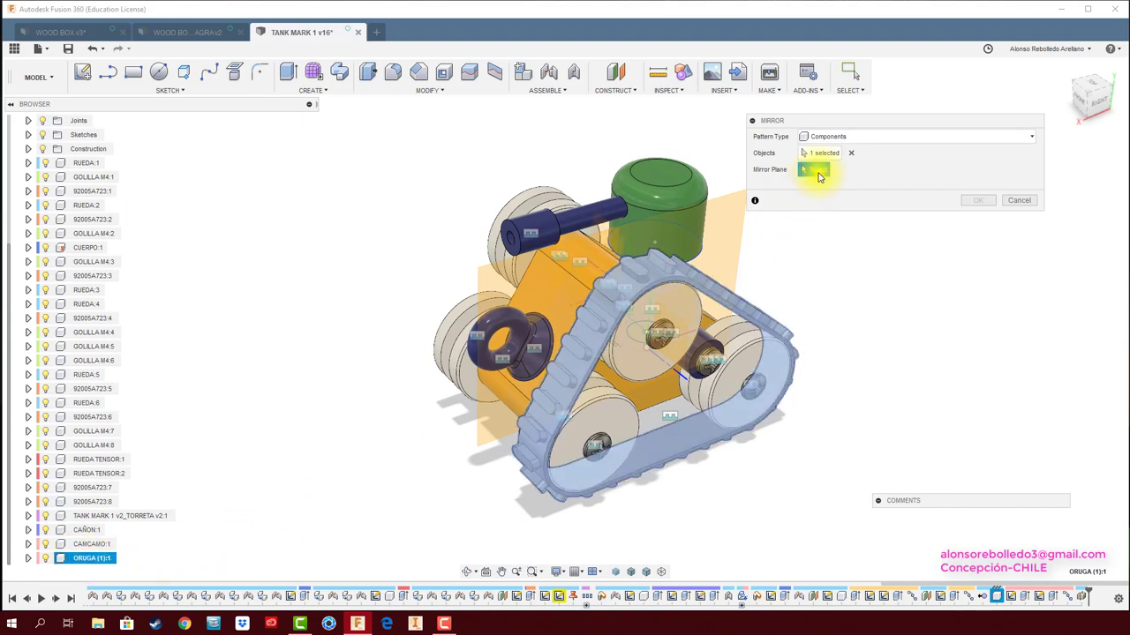
left_click(480, 449)
middle_click_drag(481, 449, 890, 233, "shift")
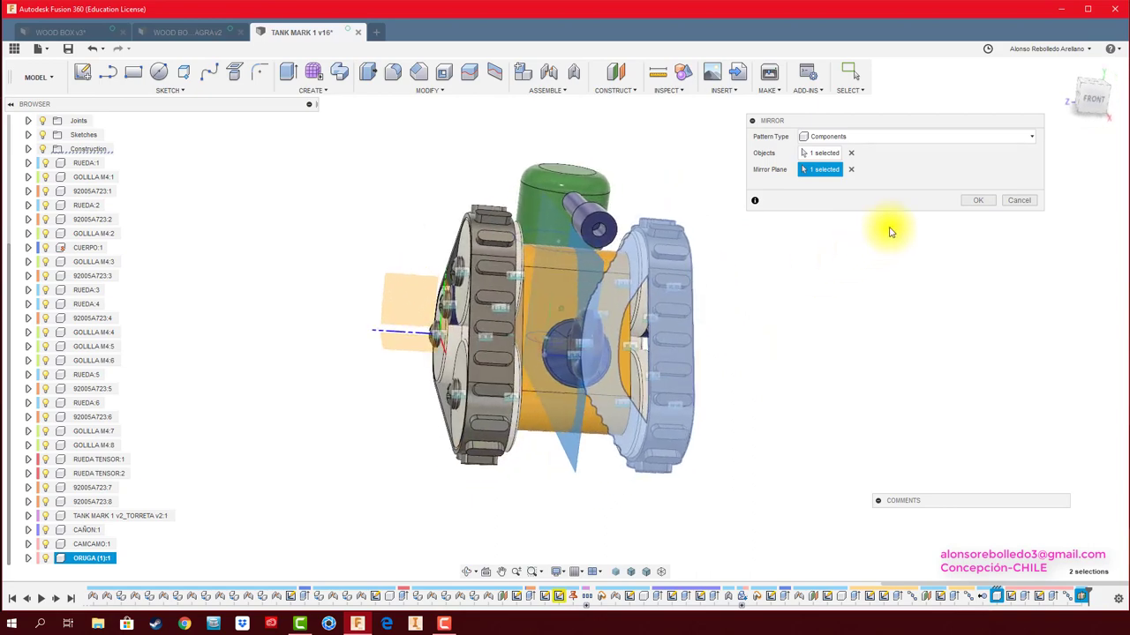
left_click(982, 202)
key("F6")
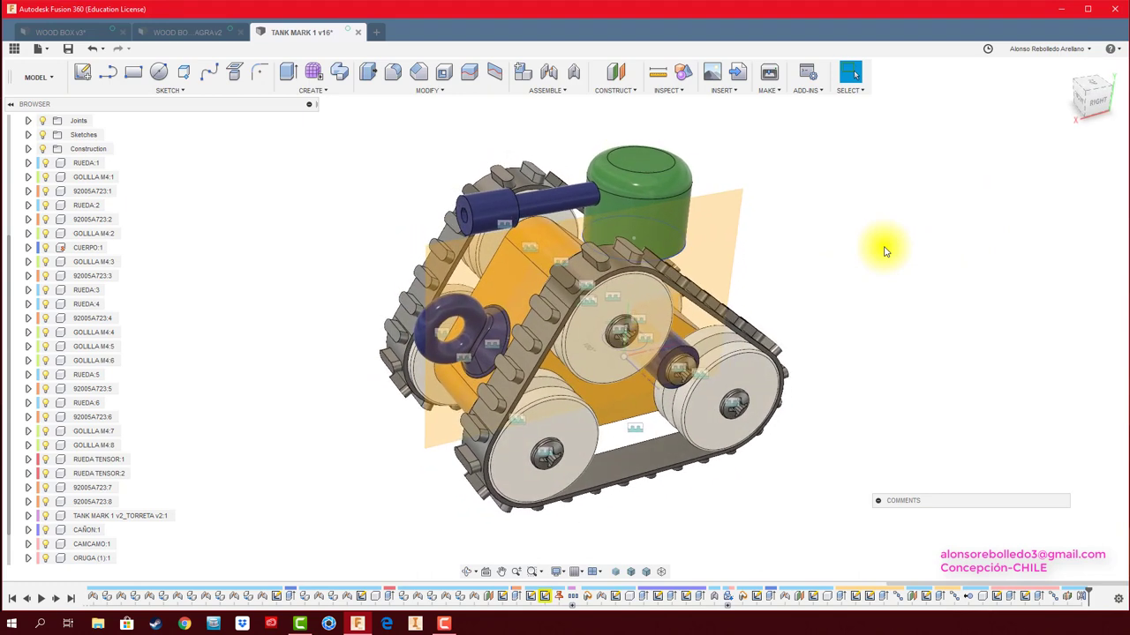
left_click_drag(871, 245, 865, 246)
left_click(855, 74)
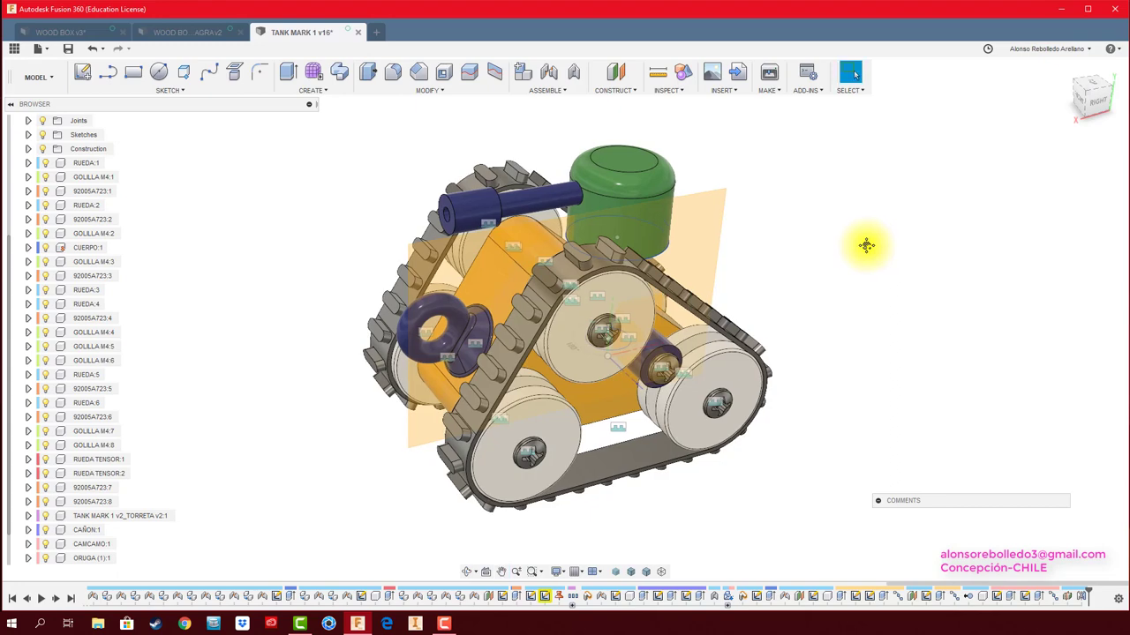